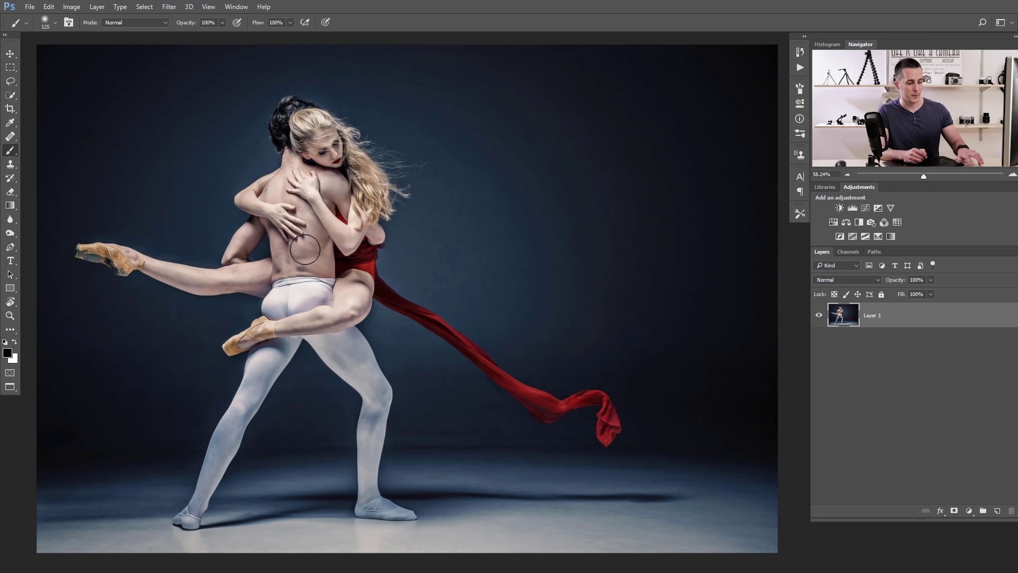
Step: Duplicate Layer 1 with Ctrl+J to make 'Layer 1 copy' above the original
key(ctrl+j)
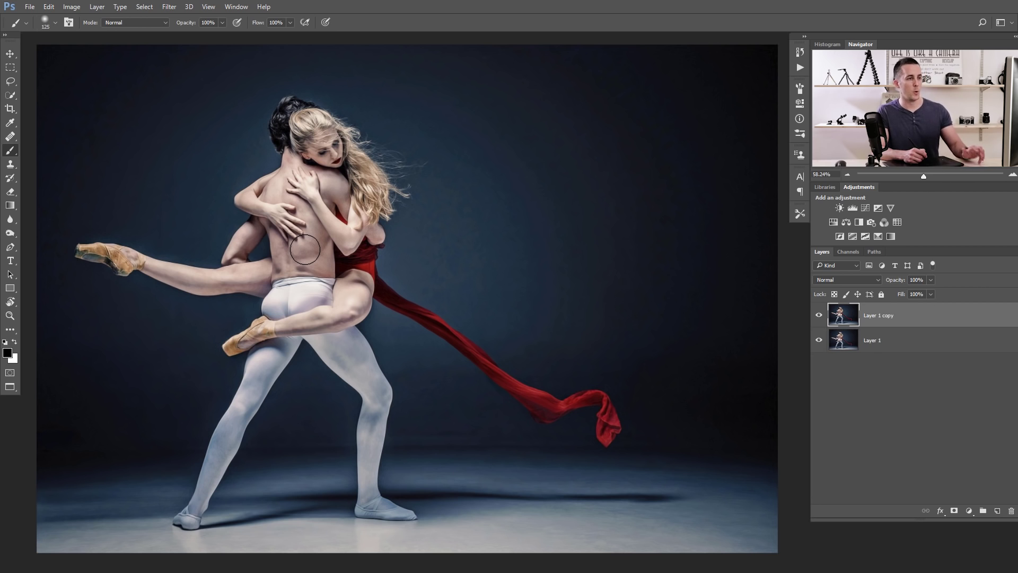
Step: Lasso loosely around both dancers and Content-Aware fill the selection on Layer 1 copy
click(11, 80)
mouse_move(260, 133)
mouse_down()
mouse_move(284, 86)
mouse_move(305, 89)
mouse_move(426, 162)
mouse_move(397, 258)
mouse_move(527, 370)
mouse_move(629, 400)
mouse_move(630, 452)
mouse_move(599, 460)
mouse_move(588, 431)
mouse_move(522, 427)
mouse_move(392, 321)
mouse_move(406, 403)
mouse_move(396, 455)
mouse_move(416, 496)
mouse_move(418, 531)
mouse_move(361, 527)
mouse_move(339, 510)
mouse_move(339, 405)
mouse_move(307, 362)
mouse_move(219, 525)
mouse_move(195, 541)
mouse_move(169, 526)
mouse_move(225, 371)
mouse_move(208, 354)
mouse_move(232, 317)
mouse_move(214, 303)
mouse_move(86, 279)
mouse_move(57, 251)
mouse_move(108, 231)
mouse_move(187, 246)
mouse_move(221, 231)
mouse_move(235, 177)
mouse_move(266, 154)
mouse_up()
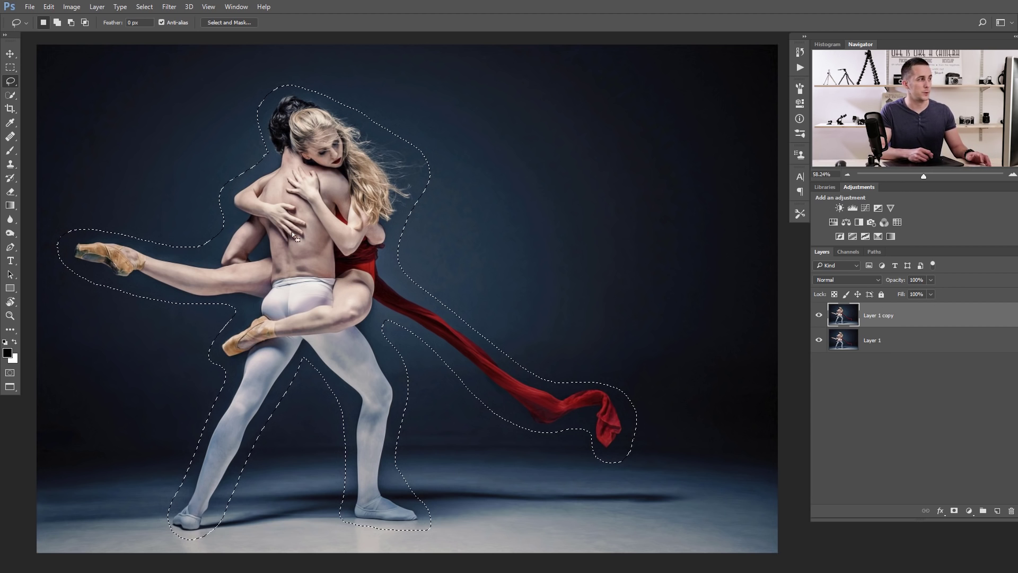
click(49, 7)
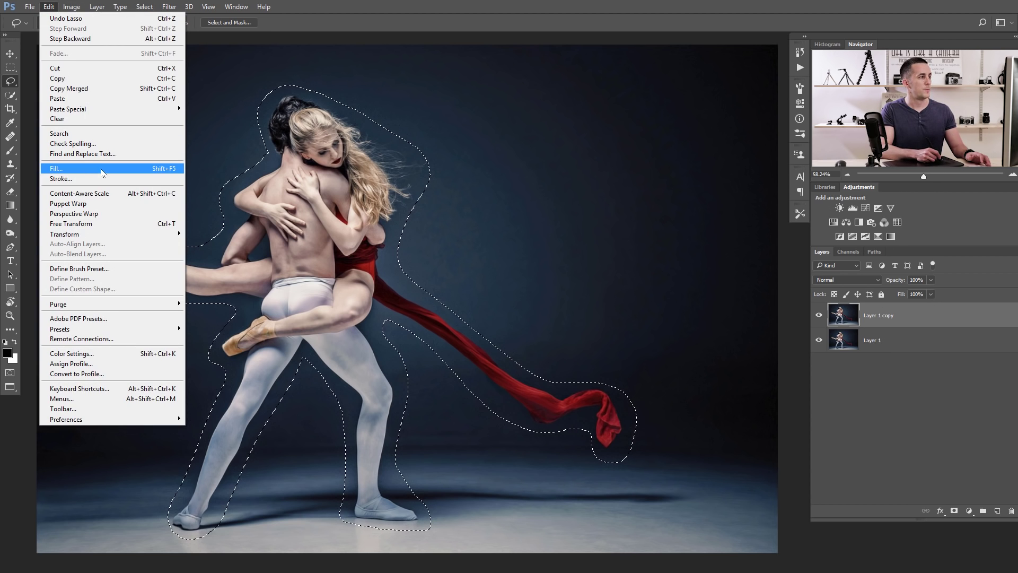
click(103, 168)
click(592, 173)
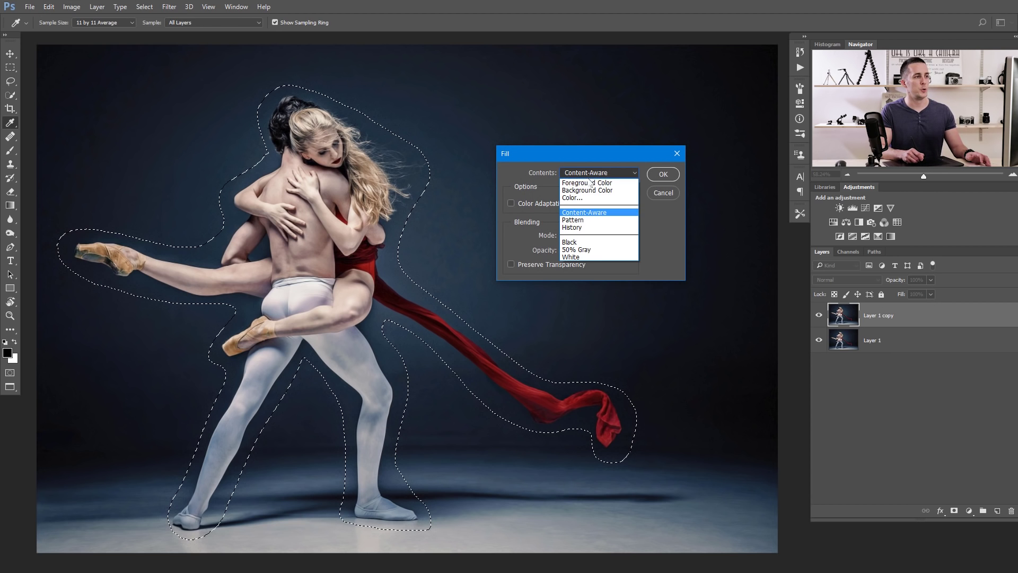
click(601, 232)
click(668, 174)
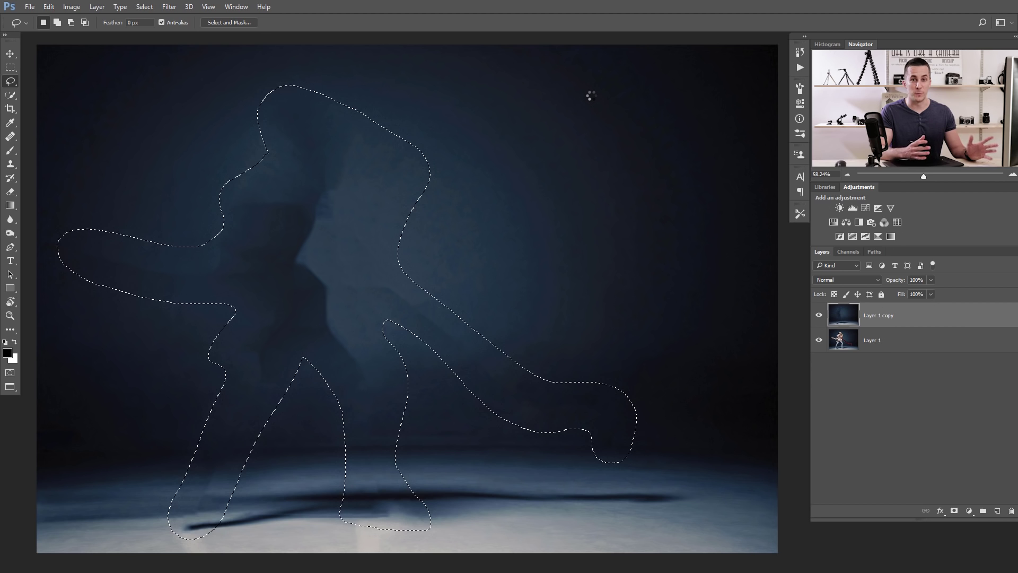
Step: Deselect, give Layer 1 copy a black hide-all mask, and toggle the mask off and on
key(ctrl+d)
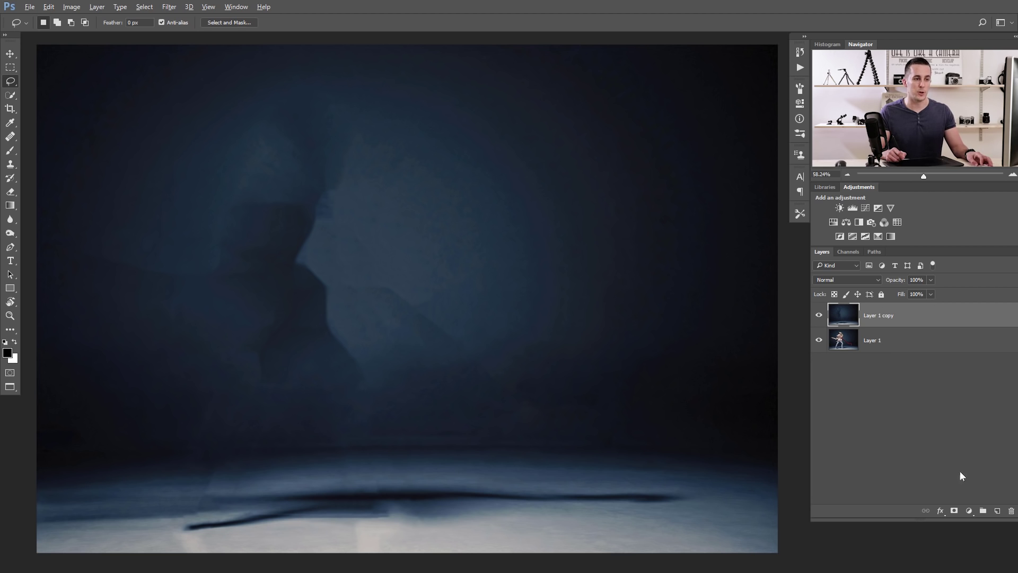
alt+click(955, 511)
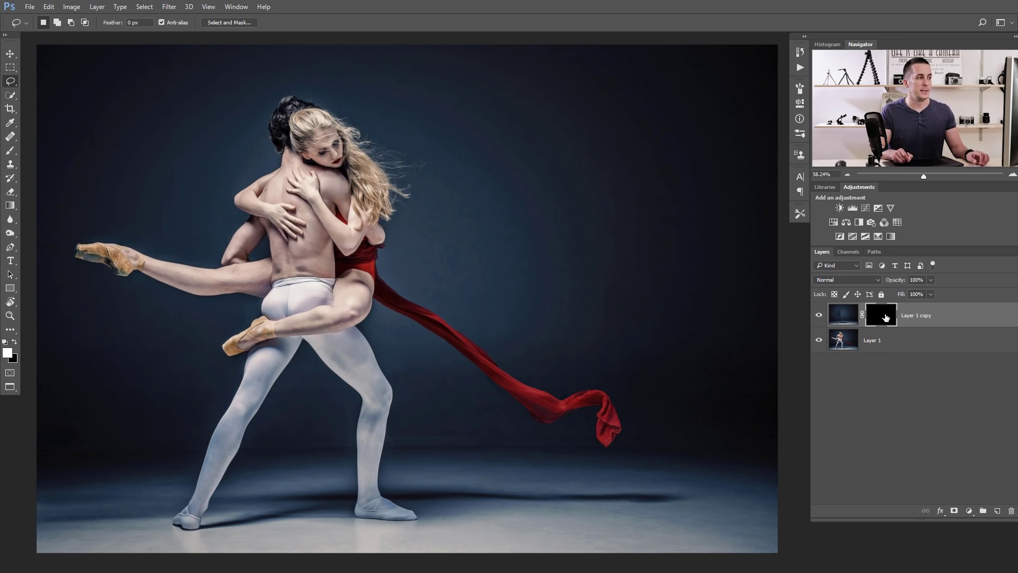
shift+click(885, 317)
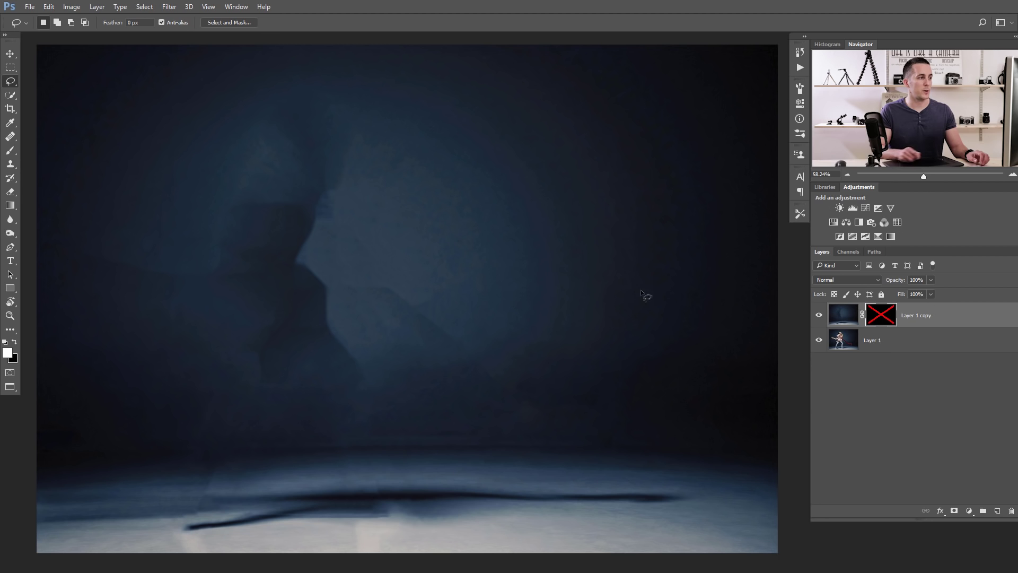
shift+click(884, 317)
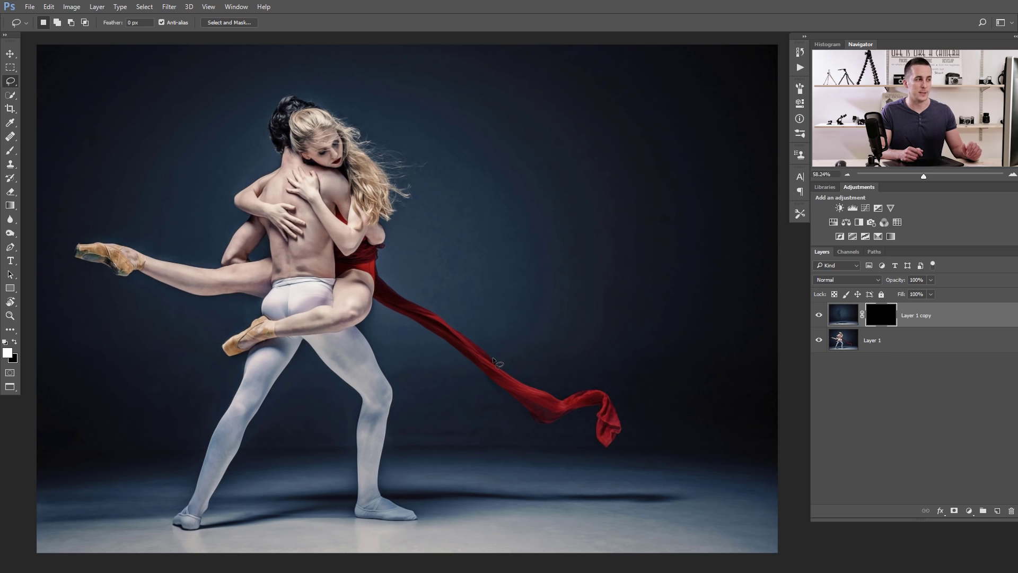
Step: On Layer 1, Quick Select both dancers, including the woman's upper body and the man's back
click(845, 344)
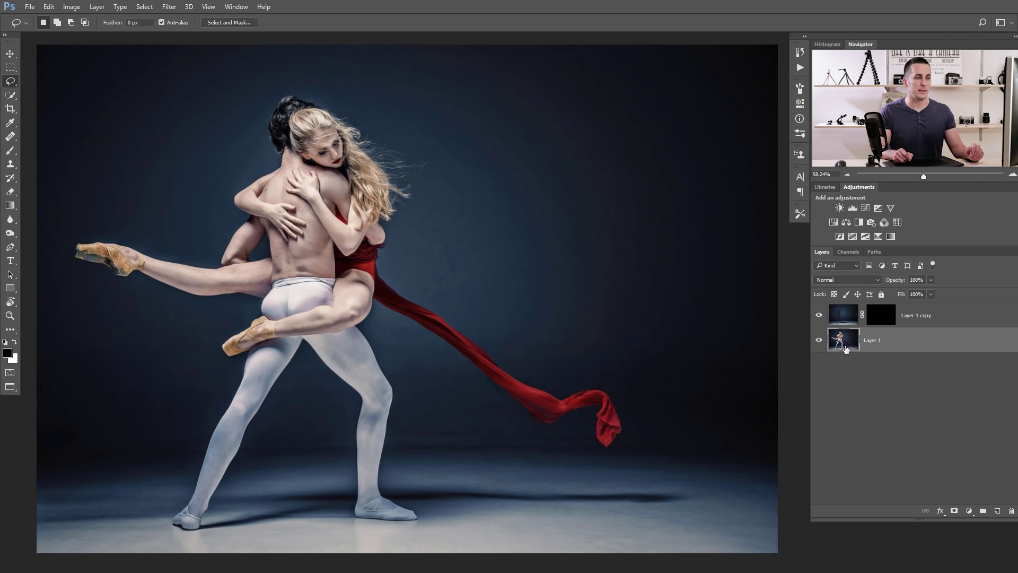
click(10, 95)
click(93, 111)
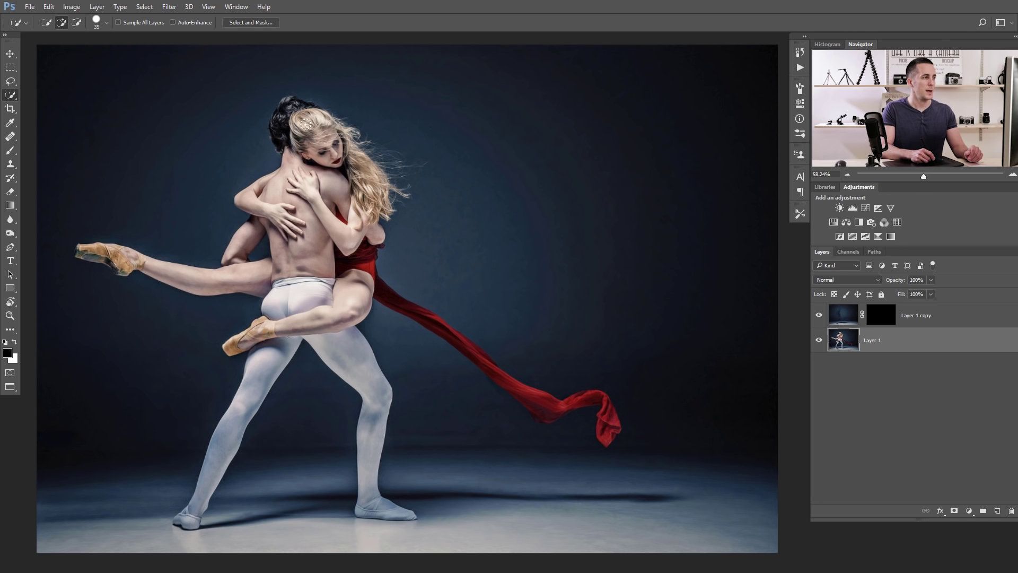
mouse_move(305, 114)
mouse_down()
mouse_move(364, 176)
mouse_move(364, 234)
mouse_move(337, 337)
mouse_move(356, 368)
mouse_move(403, 308)
mouse_move(521, 394)
mouse_move(553, 409)
mouse_move(606, 399)
mouse_move(607, 440)
mouse_up()
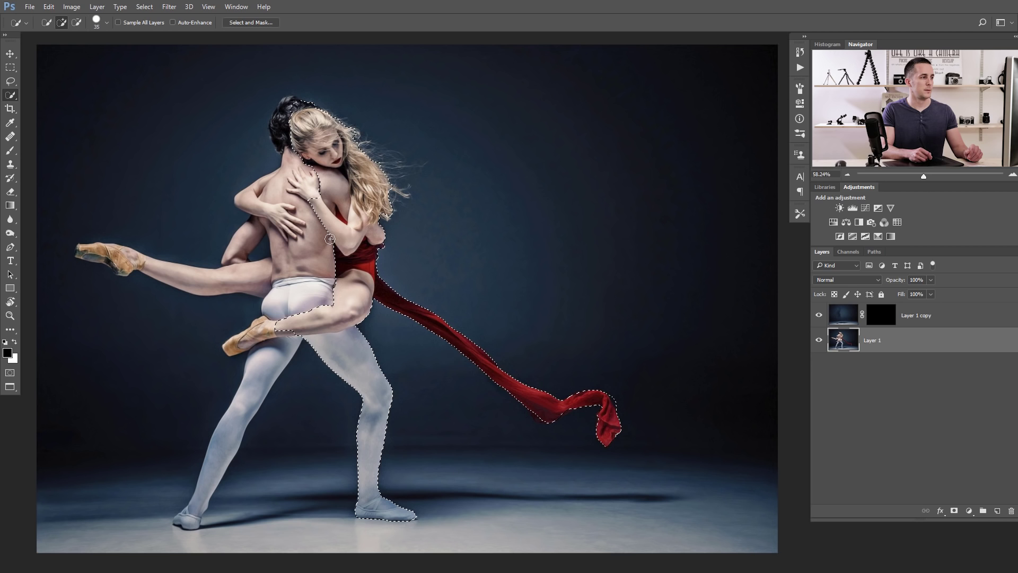
drag(326, 233, 329, 262)
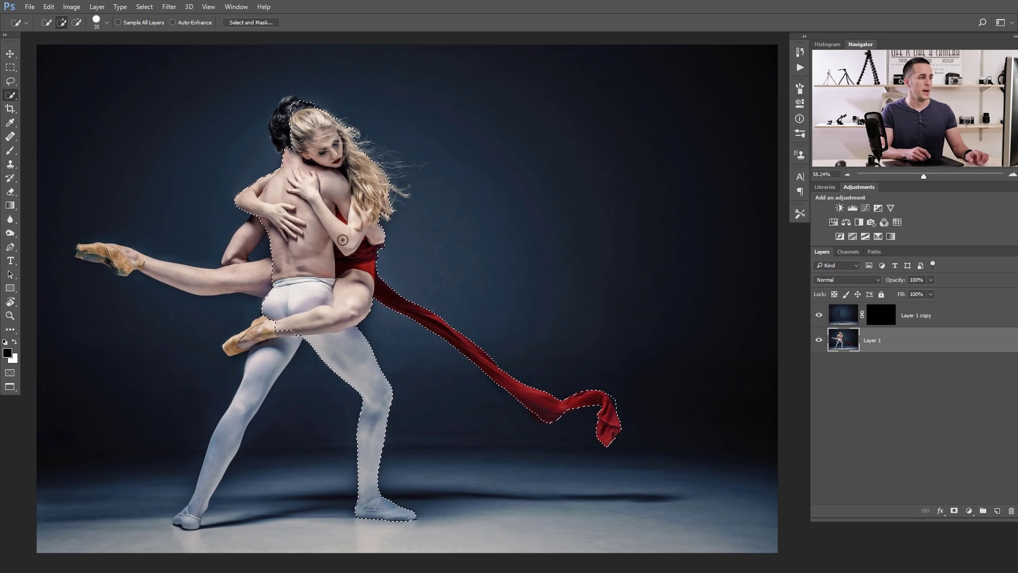
Step: Copy the selected dancers onto a new Layer 2 and move it to the top of the stack
key(ctrl+shift+alt+n)
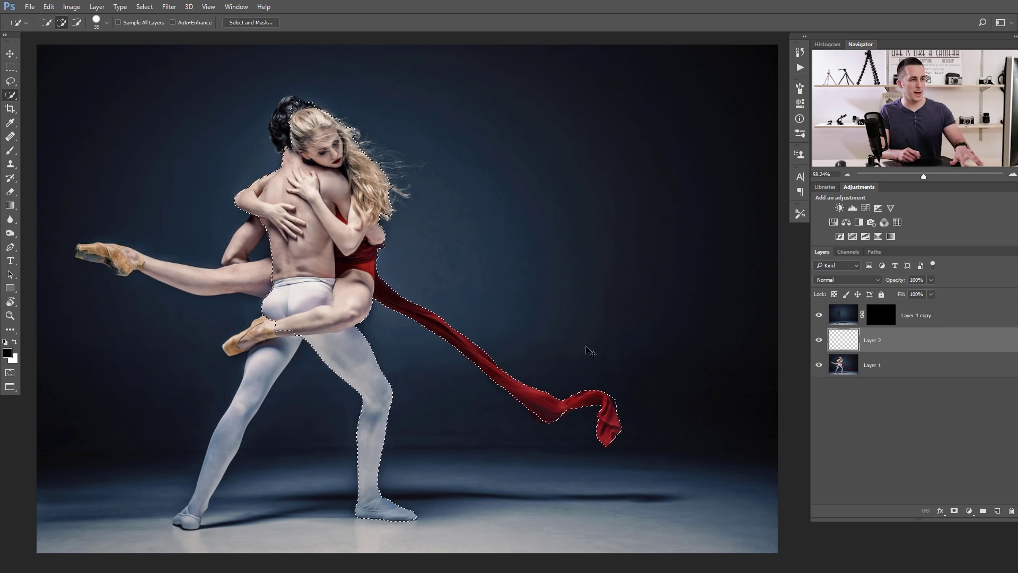
key(ctrl+shift+alt+e)
key(ctrl+d)
drag(841, 340, 845, 311)
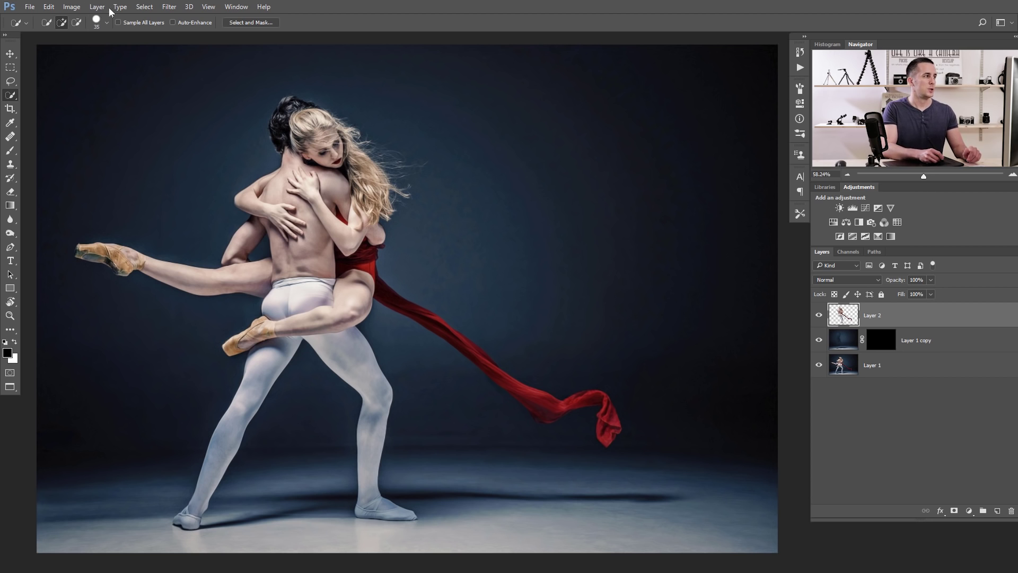
Step: In Liquify, Forward Warp the woman's hair strands outward and smear the fabric to the right
click(175, 8)
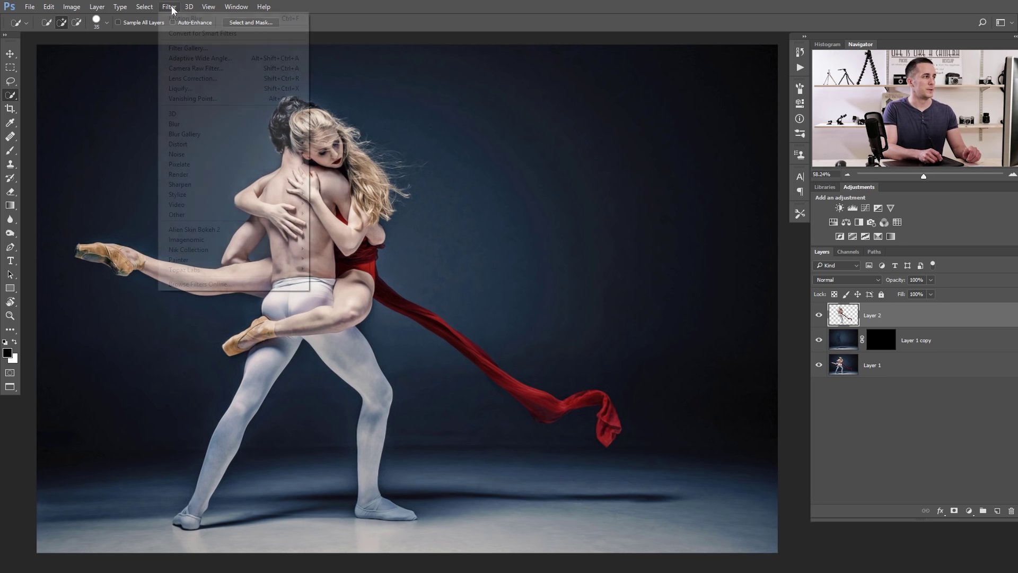
click(200, 89)
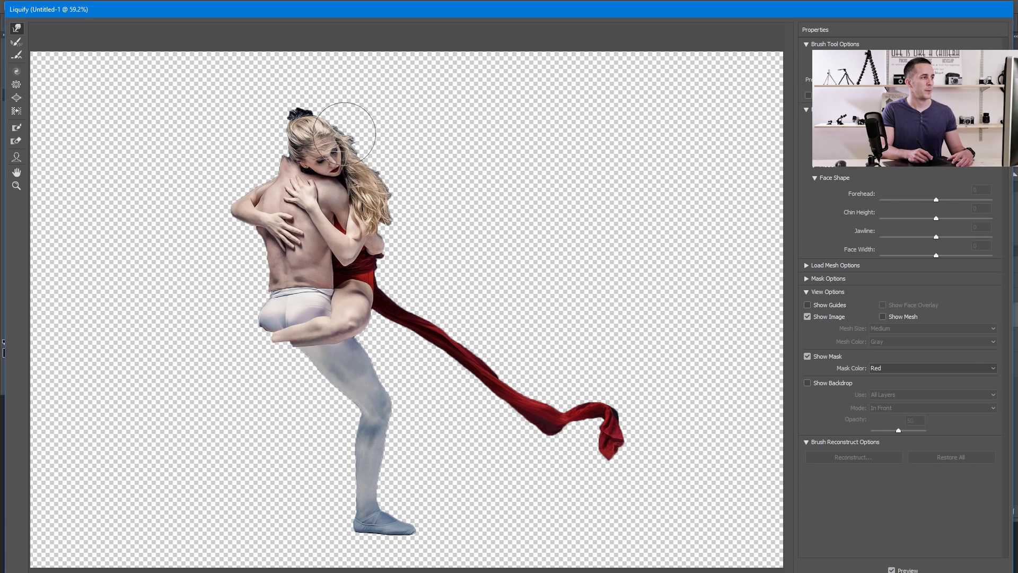
mouse_move(344, 127)
mouse_down()
mouse_move(436, 103)
mouse_move(392, 158)
mouse_move(469, 147)
mouse_move(400, 189)
mouse_move(464, 178)
mouse_move(402, 218)
mouse_move(438, 216)
mouse_move(436, 225)
mouse_move(473, 209)
mouse_move(456, 209)
mouse_move(477, 191)
mouse_move(417, 121)
mouse_move(454, 121)
mouse_move(425, 144)
mouse_move(412, 123)
mouse_move(354, 117)
mouse_move(432, 87)
mouse_up()
mouse_move(395, 254)
mouse_down()
mouse_move(425, 248)
mouse_move(392, 277)
mouse_move(437, 266)
mouse_move(400, 289)
mouse_move(454, 267)
mouse_move(408, 281)
mouse_move(453, 268)
mouse_move(429, 301)
mouse_move(477, 270)
mouse_move(433, 312)
mouse_move(483, 268)
mouse_move(454, 307)
mouse_move(452, 281)
mouse_move(480, 261)
mouse_move(468, 250)
mouse_move(469, 324)
mouse_move(512, 300)
mouse_move(473, 349)
mouse_move(523, 306)
mouse_move(477, 329)
mouse_move(519, 282)
mouse_move(507, 353)
mouse_move(542, 326)
mouse_move(516, 373)
mouse_move(571, 325)
mouse_move(519, 367)
mouse_move(562, 321)
mouse_move(545, 344)
mouse_move(563, 354)
mouse_move(561, 379)
mouse_move(594, 344)
mouse_move(561, 384)
mouse_move(608, 345)
mouse_move(574, 392)
mouse_move(639, 372)
mouse_move(628, 391)
mouse_move(643, 406)
mouse_move(675, 405)
mouse_move(645, 424)
mouse_move(687, 424)
mouse_move(632, 440)
mouse_move(705, 441)
mouse_move(637, 443)
mouse_move(706, 436)
mouse_move(680, 363)
mouse_move(626, 399)
mouse_move(655, 350)
mouse_move(629, 374)
mouse_move(654, 388)
mouse_move(700, 382)
mouse_up()
Step: With a smaller brush, stretch the red fabric, raised leg and hair mass further right
key(bracketleft)
key(bracketleft)
key(bracketleft)
key(bracketleft)
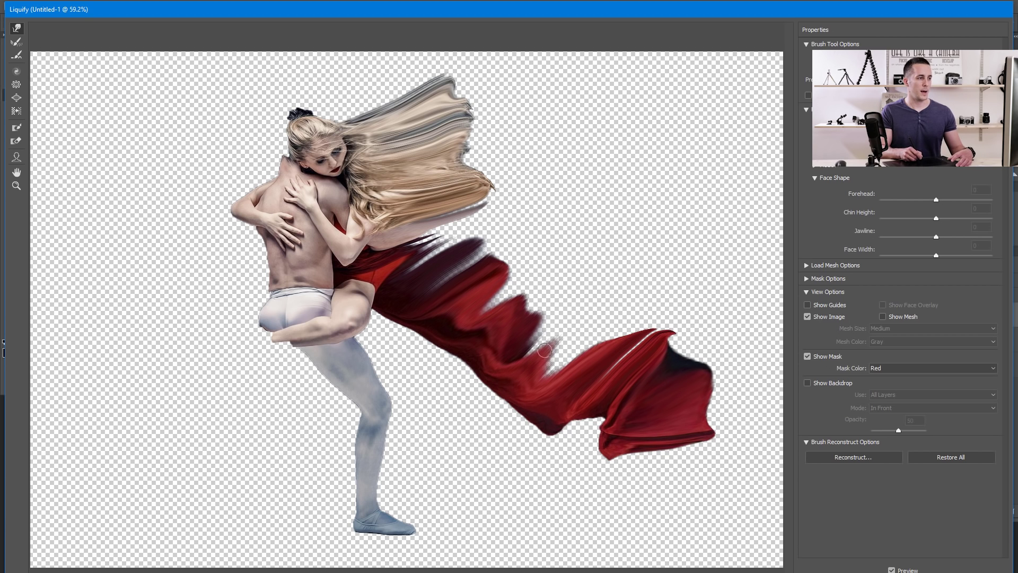
mouse_move(553, 364)
mouse_down()
mouse_move(590, 305)
mouse_move(551, 371)
mouse_move(576, 349)
mouse_move(586, 307)
mouse_move(520, 352)
mouse_move(498, 314)
mouse_move(535, 276)
mouse_move(447, 262)
mouse_move(526, 265)
mouse_up()
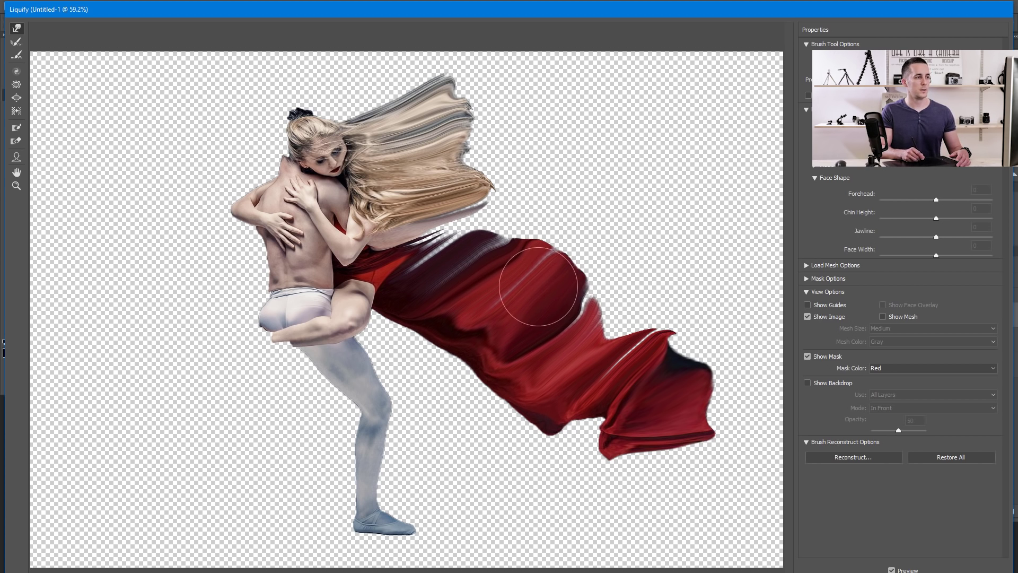
mouse_move(538, 286)
mouse_down()
mouse_move(621, 330)
mouse_move(647, 324)
mouse_move(644, 349)
mouse_move(665, 335)
mouse_move(697, 380)
mouse_up()
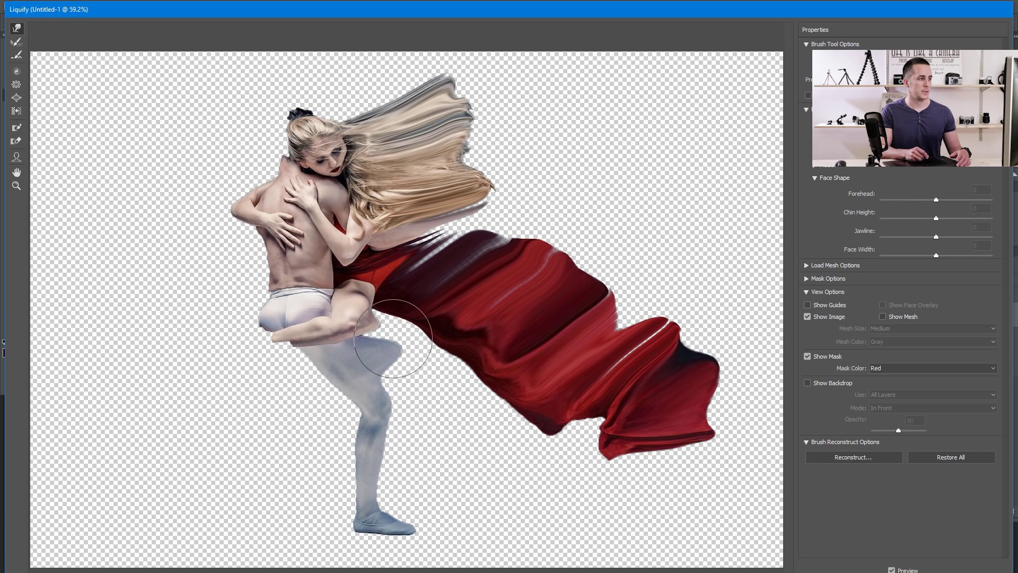
mouse_move(393, 338)
mouse_down()
mouse_move(410, 357)
mouse_move(394, 388)
mouse_move(433, 398)
mouse_move(427, 428)
mouse_move(402, 439)
mouse_move(442, 439)
mouse_move(444, 454)
mouse_move(417, 477)
mouse_move(437, 488)
mouse_move(392, 501)
mouse_move(437, 499)
mouse_move(392, 502)
mouse_move(458, 501)
mouse_move(430, 498)
mouse_move(452, 489)
mouse_move(447, 456)
mouse_move(424, 422)
mouse_move(444, 393)
mouse_move(439, 350)
mouse_up()
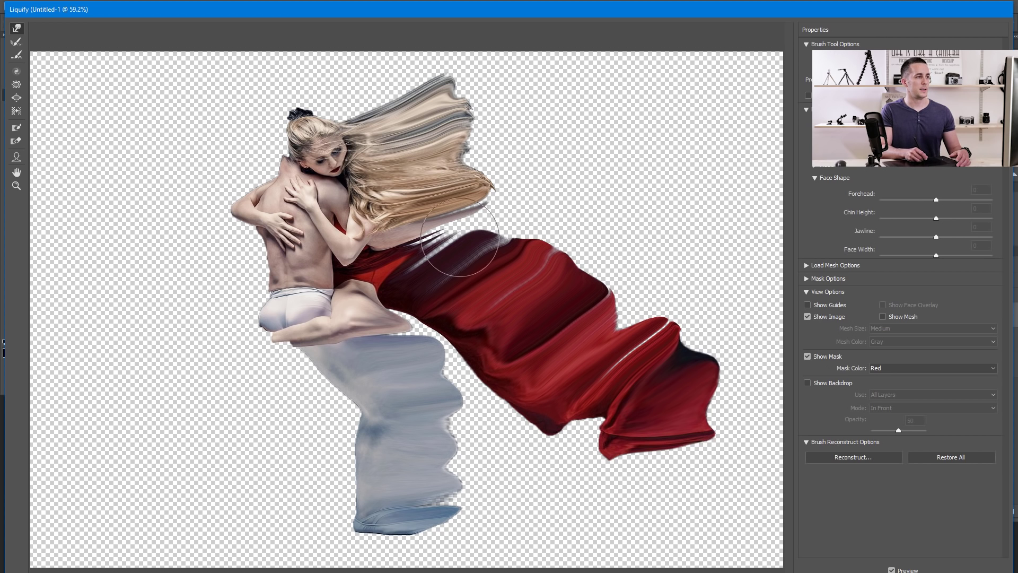
mouse_move(459, 237)
mouse_down()
mouse_move(499, 205)
mouse_move(474, 195)
mouse_move(476, 158)
mouse_move(480, 140)
mouse_move(518, 109)
mouse_move(446, 112)
mouse_move(448, 79)
mouse_move(390, 110)
mouse_move(399, 85)
mouse_move(334, 104)
mouse_move(330, 72)
mouse_move(310, 86)
mouse_move(334, 72)
mouse_move(413, 68)
mouse_move(466, 39)
mouse_move(451, 51)
mouse_move(474, 56)
mouse_move(533, 139)
mouse_up()
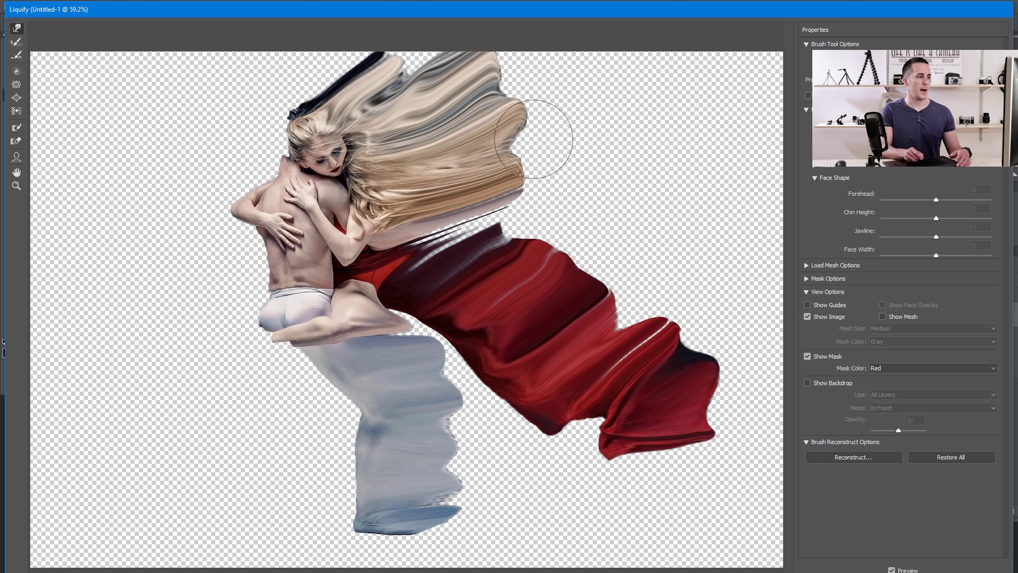
mouse_move(527, 284)
mouse_down()
mouse_move(642, 301)
mouse_move(635, 327)
mouse_move(680, 348)
mouse_up()
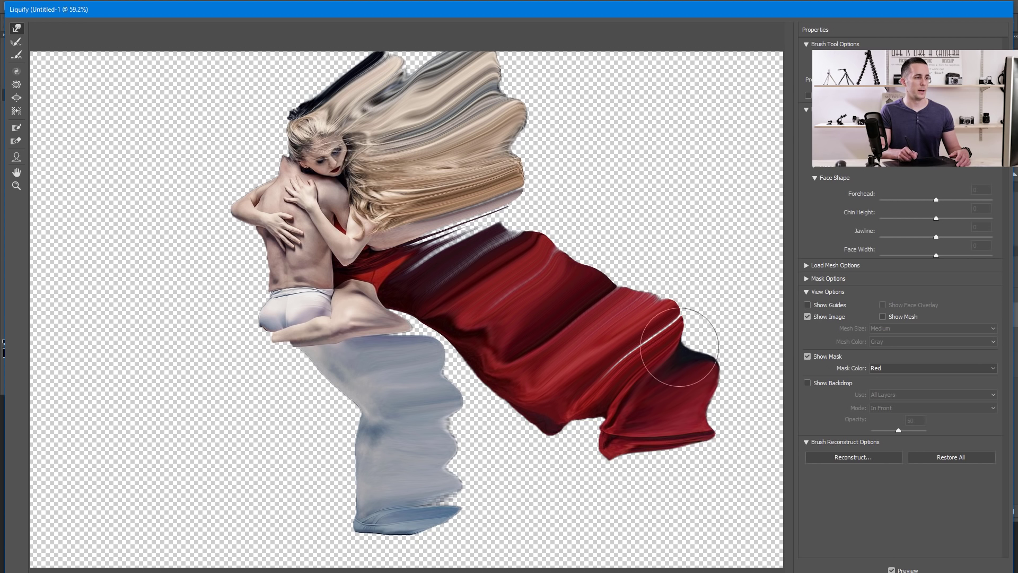
Step: Apply the Liquify warp and give Layer 2 a black hide-all mask
key(Return)
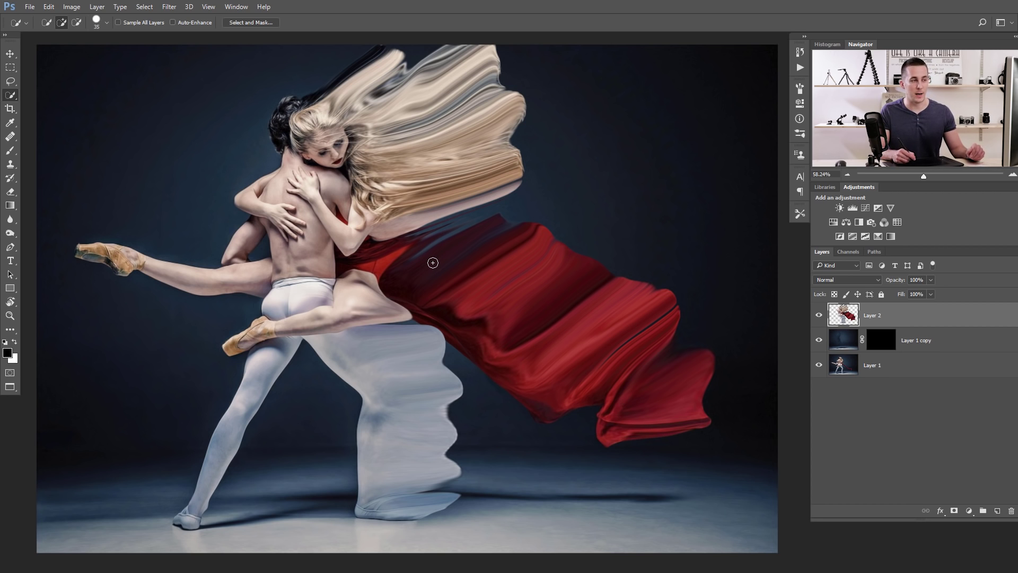
alt+click(953, 511)
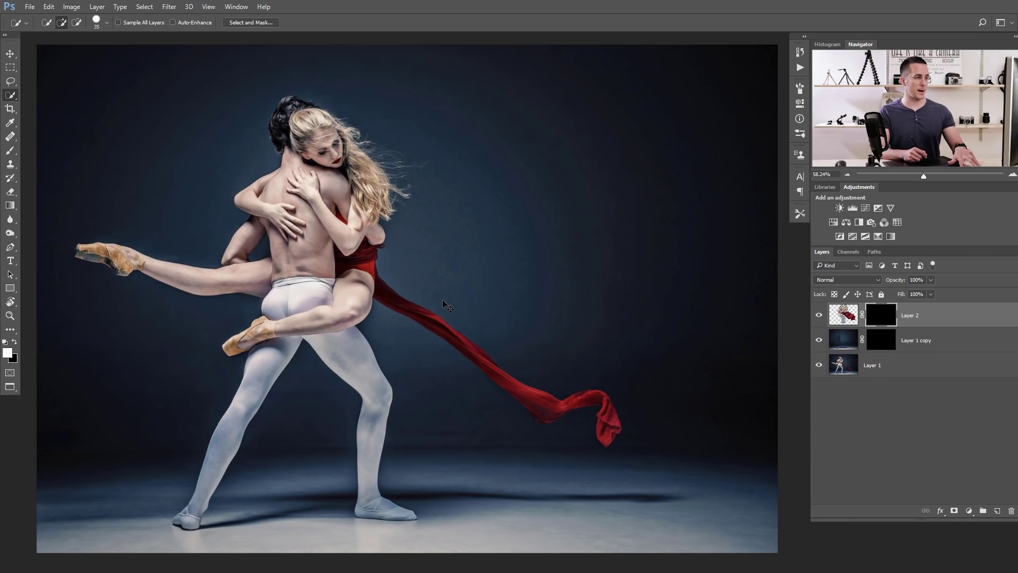
Step: Create a new document with width 500 and height 500 pixels
key(ctrl+n)
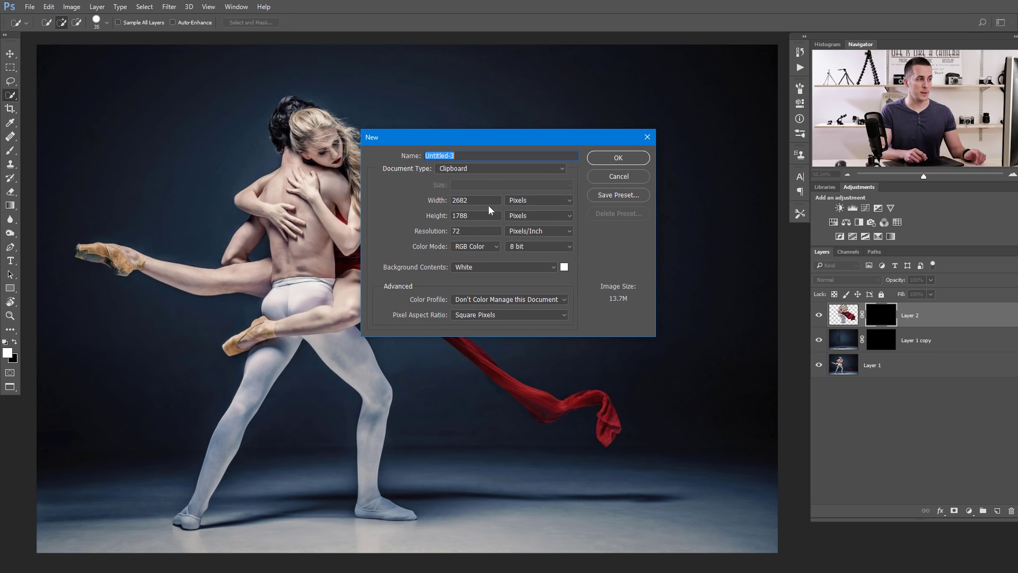
click(476, 200)
text(500)
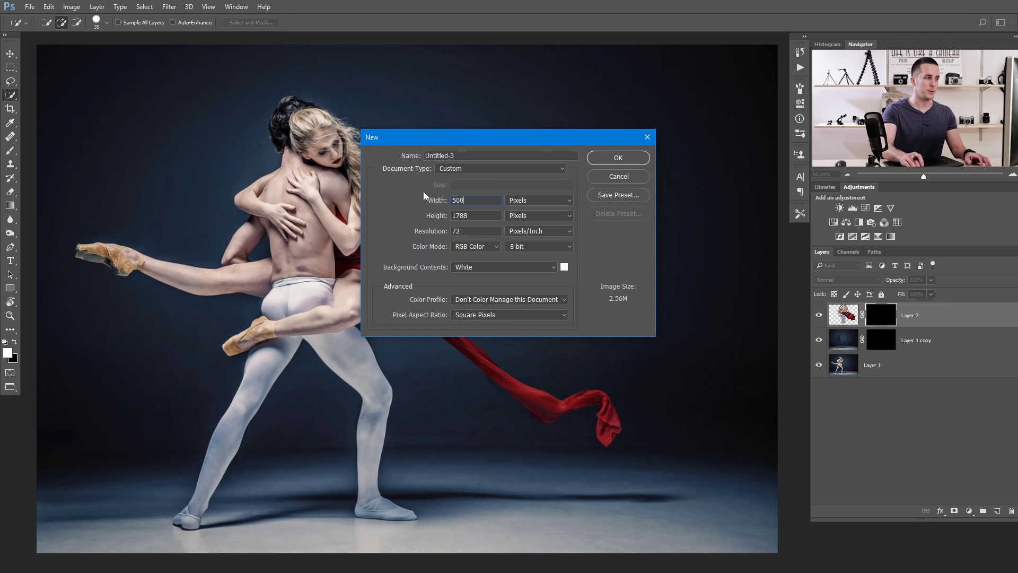
key(Tab)
text(500)
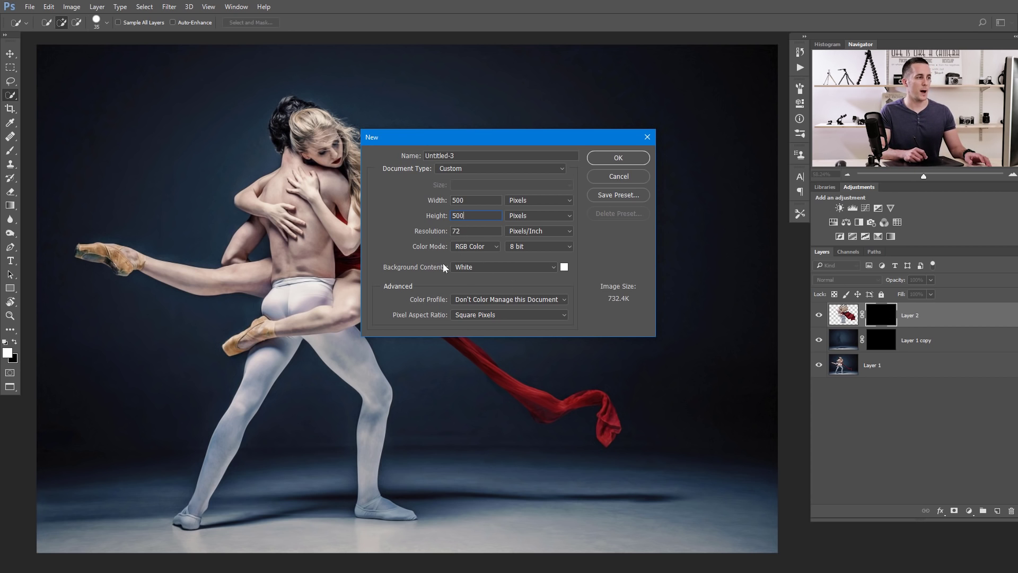
click(628, 155)
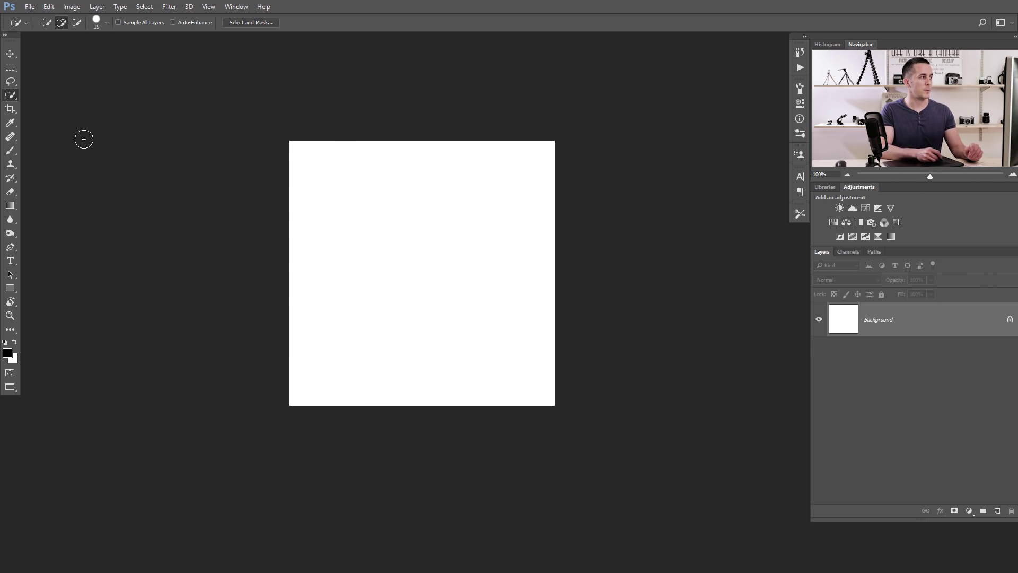
Step: Lasso five scattered blob shapes across the canvas as one combined selection
click(11, 82)
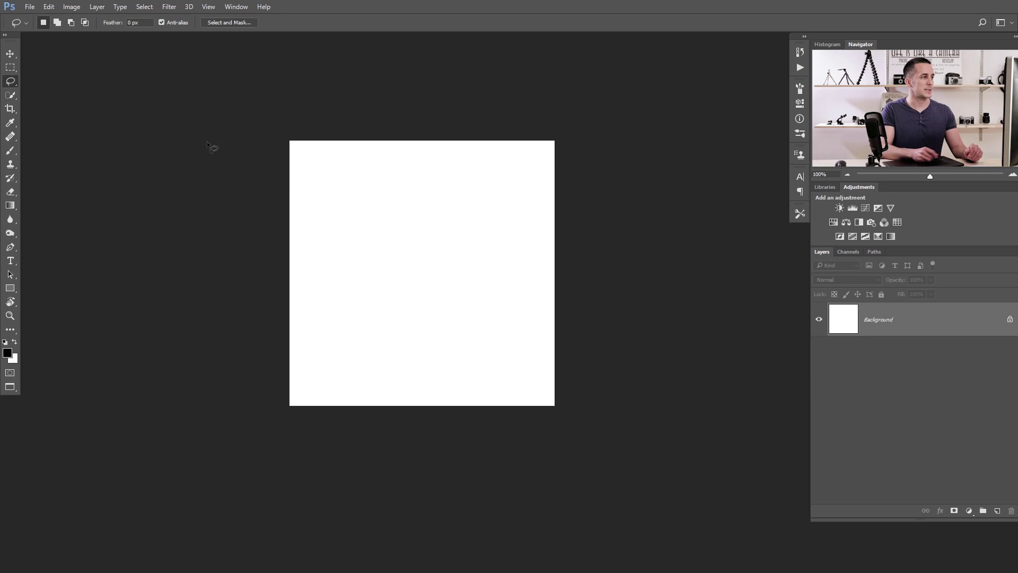
mouse_move(326, 187)
mouse_down()
mouse_move(315, 211)
mouse_move(342, 231)
mouse_move(379, 212)
mouse_move(364, 182)
mouse_up()
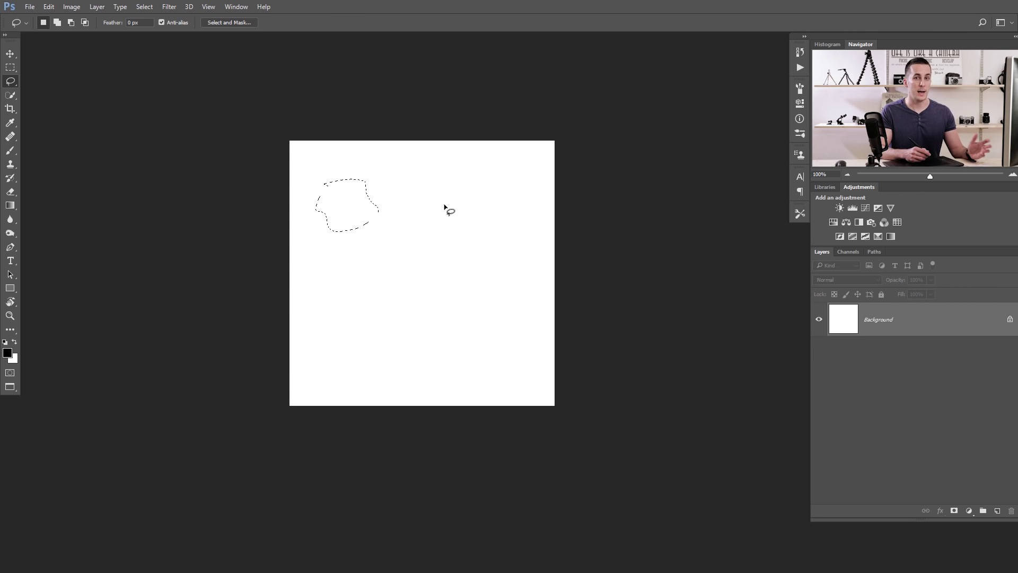
key(shift)
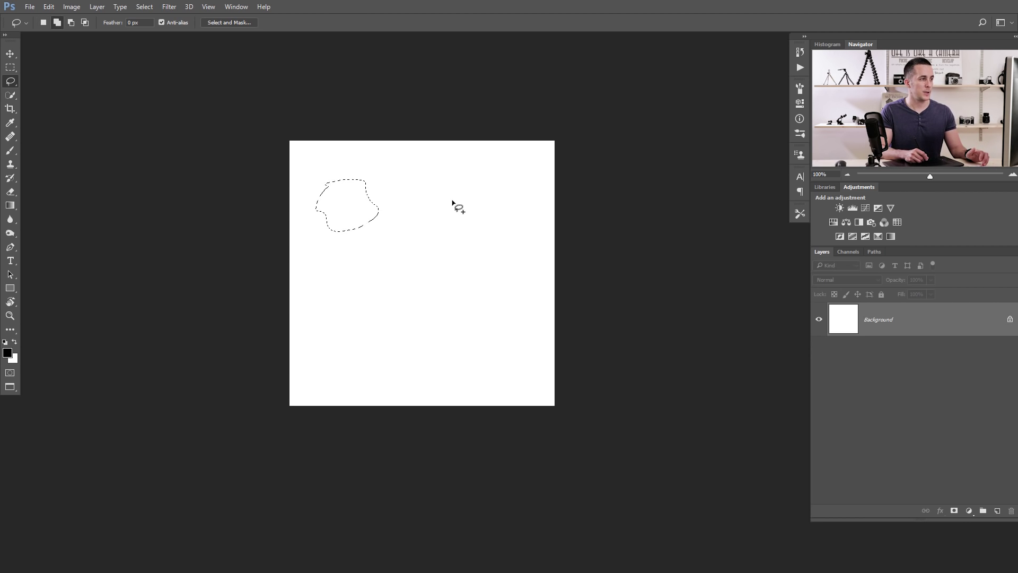
mouse_move(454, 197)
mouse_down()
mouse_move(445, 221)
mouse_move(509, 212)
mouse_move(493, 182)
mouse_move(456, 192)
mouse_up()
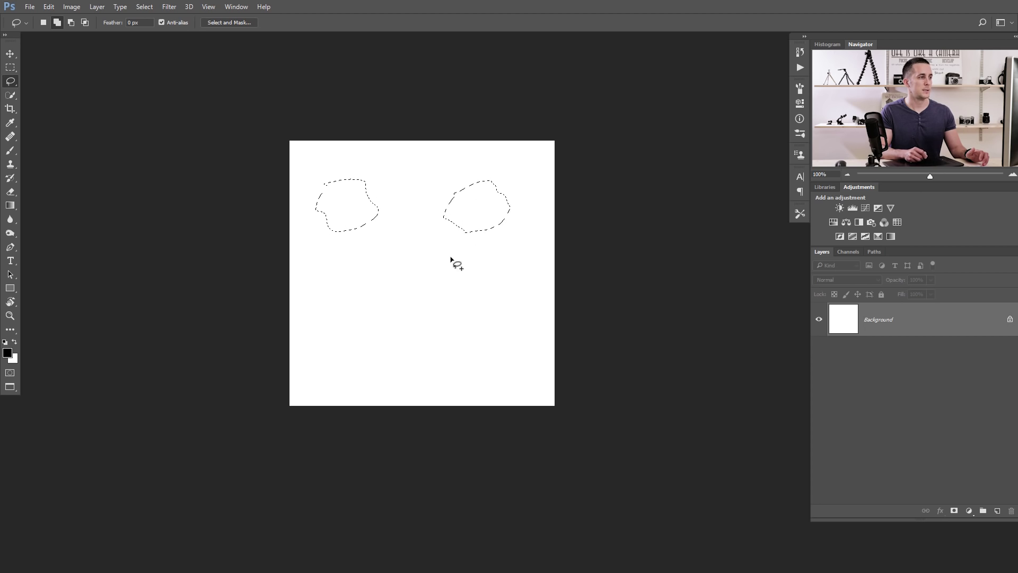
mouse_move(398, 261)
mouse_down()
mouse_move(383, 274)
mouse_move(408, 269)
mouse_move(407, 259)
mouse_up()
mouse_move(349, 318)
mouse_down()
mouse_move(341, 329)
mouse_move(370, 356)
mouse_move(391, 336)
mouse_move(356, 318)
mouse_up()
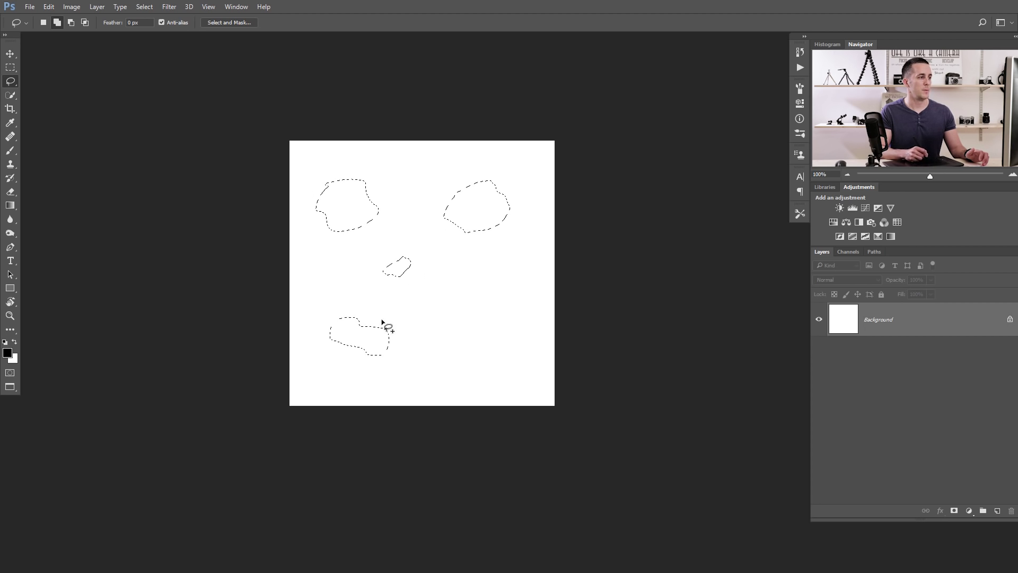
mouse_move(468, 314)
mouse_down()
mouse_move(453, 344)
mouse_move(488, 361)
mouse_move(506, 346)
mouse_move(485, 339)
mouse_move(496, 324)
mouse_move(467, 316)
mouse_up()
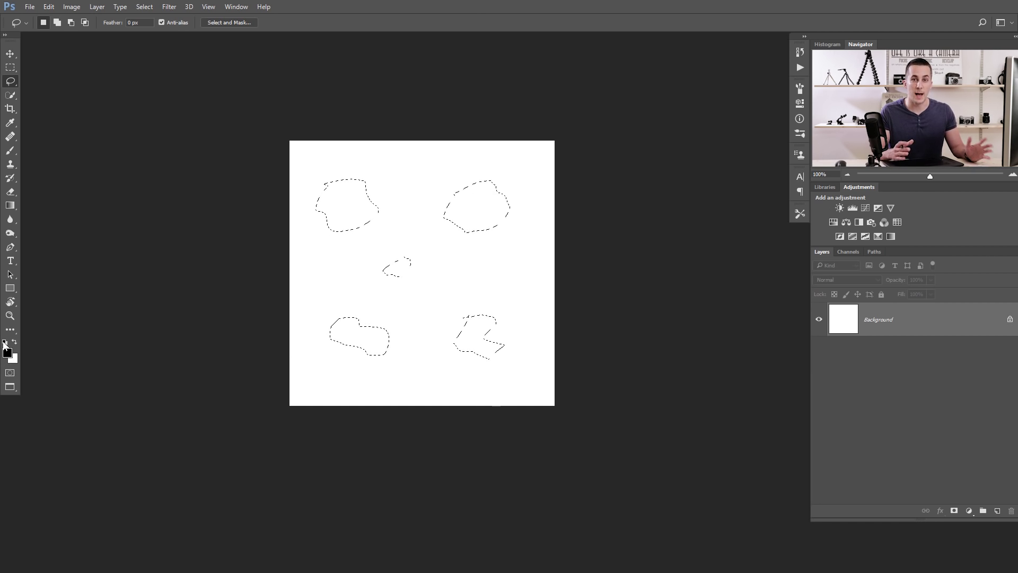
Step: Reset default colours and fill the five blob selections with black
click(4, 344)
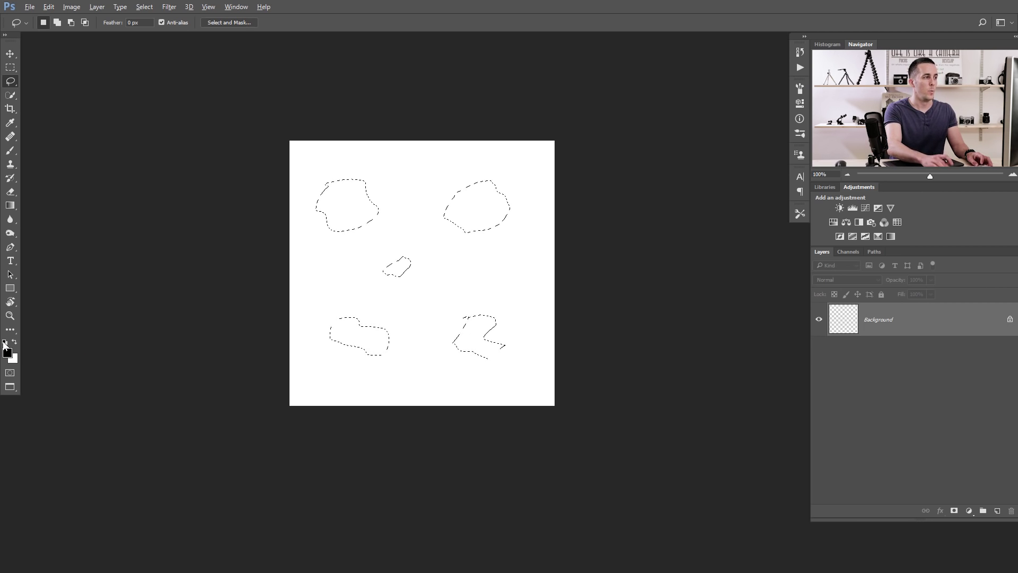
key(alt+BackSpace)
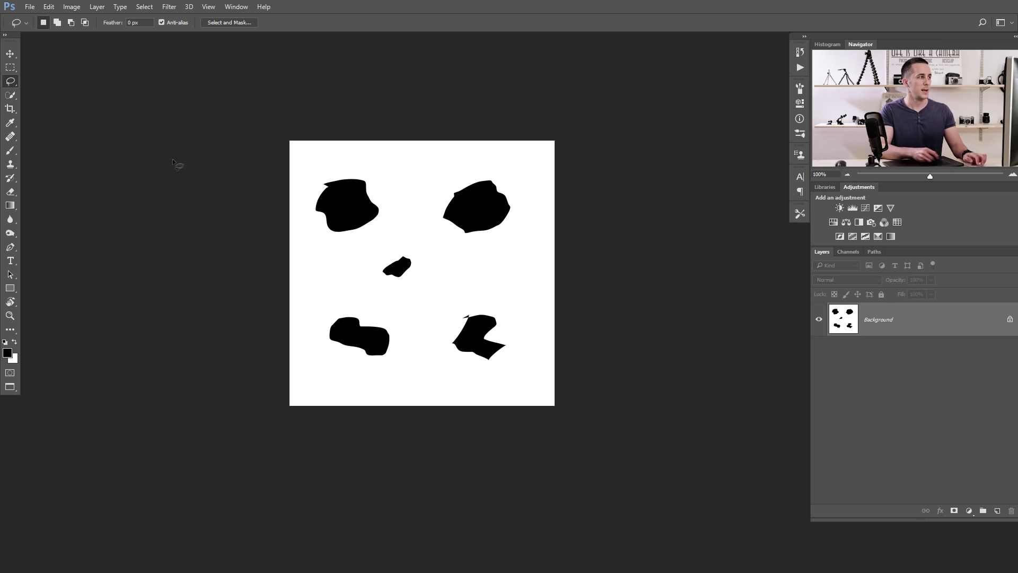
click(48, 7)
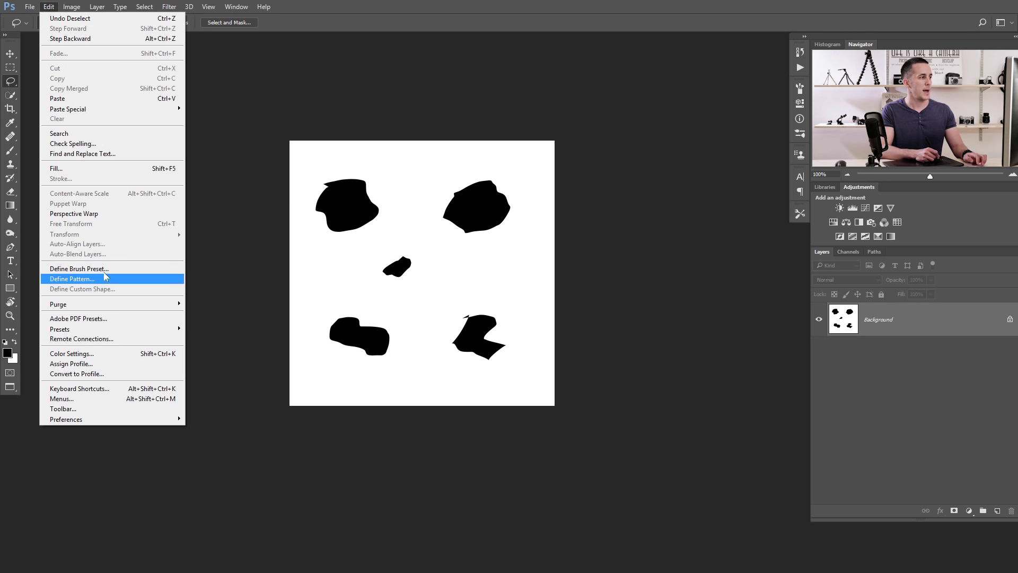
Step: Define the black blobs as a brush preset named 'Dispersion'
click(85, 269)
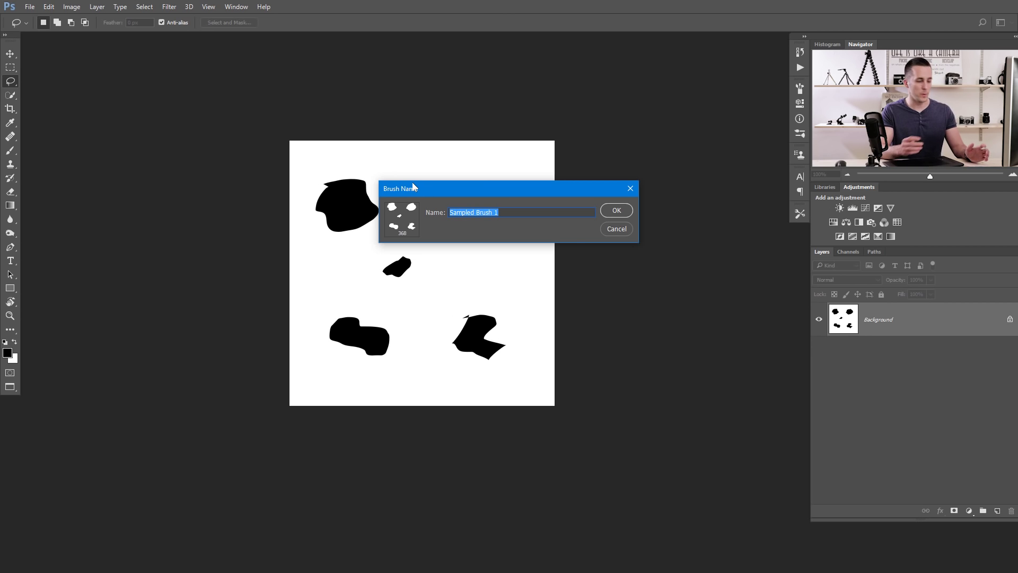
text(D)
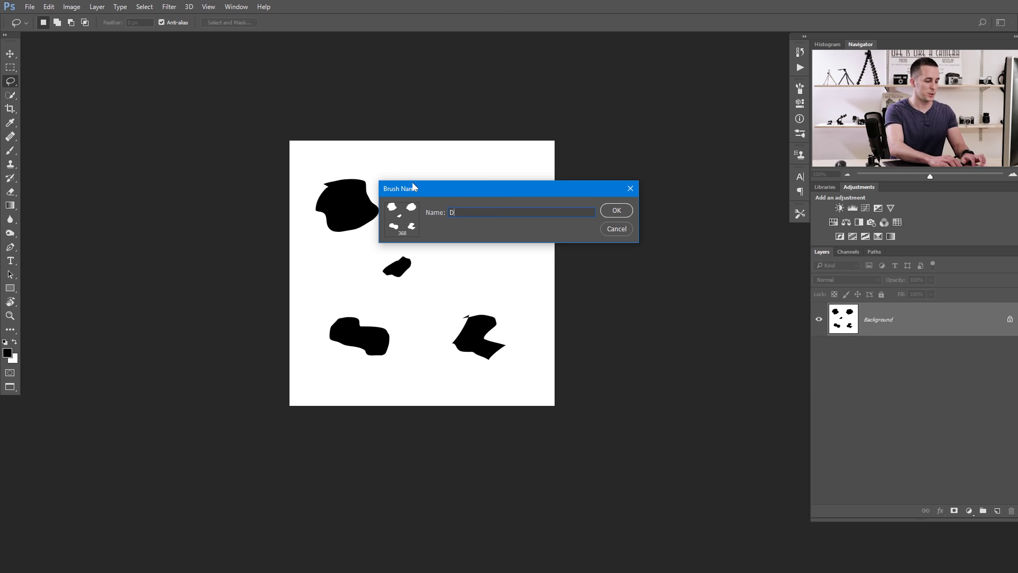
text(ispersion)
key(Return)
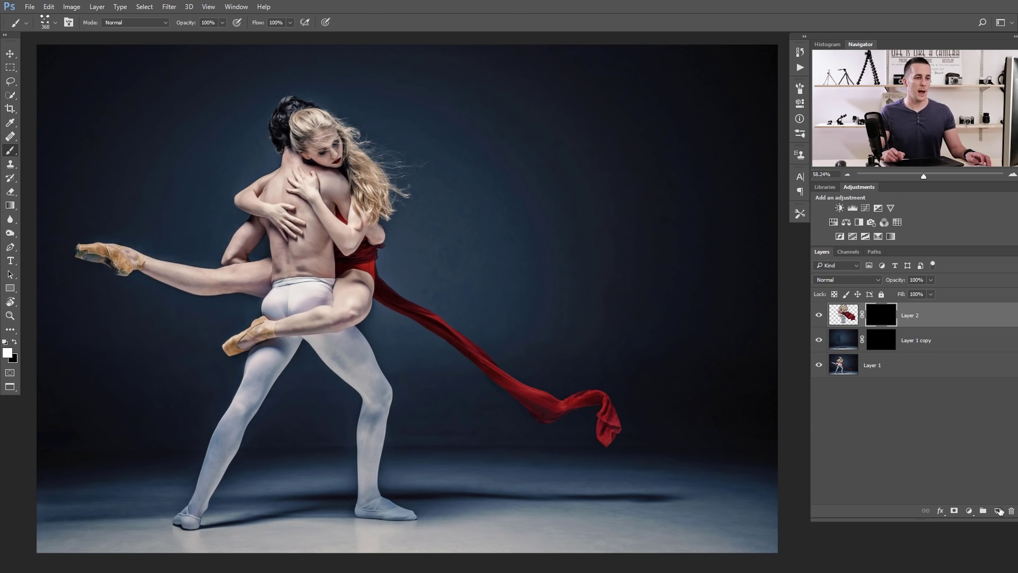
Step: Add blank Layer 3, set black as the paint colour, shrink the brush to 200, and undo a test stroke
click(997, 511)
key(x)
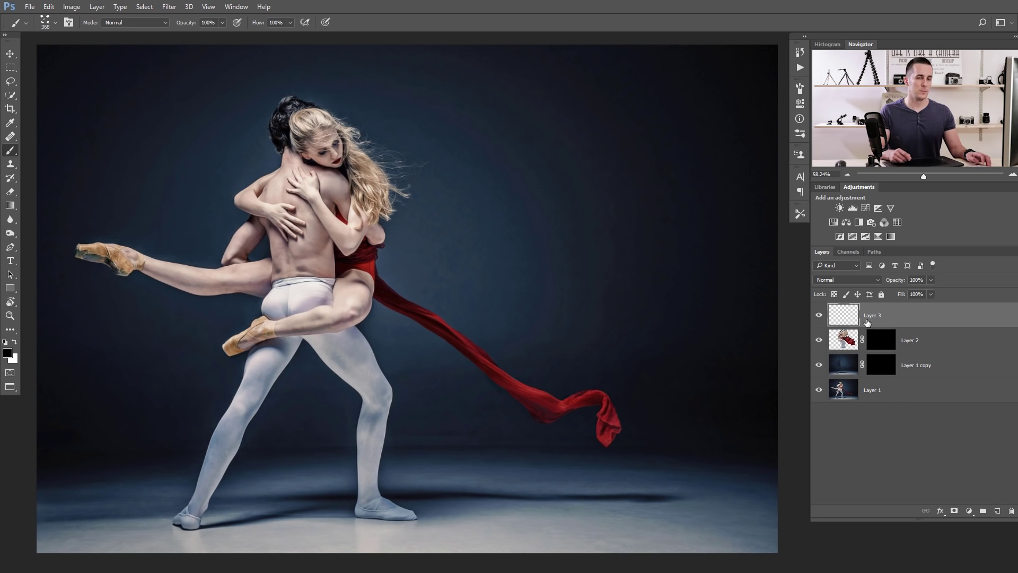
key(bracketleft)
key(bracketleft)
key(bracketleft)
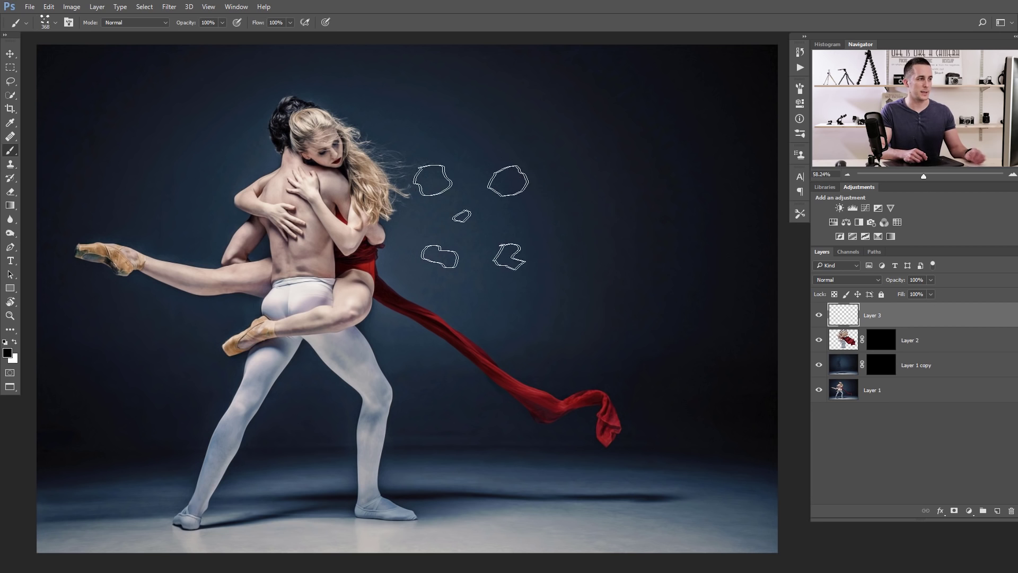
key(bracketleft)
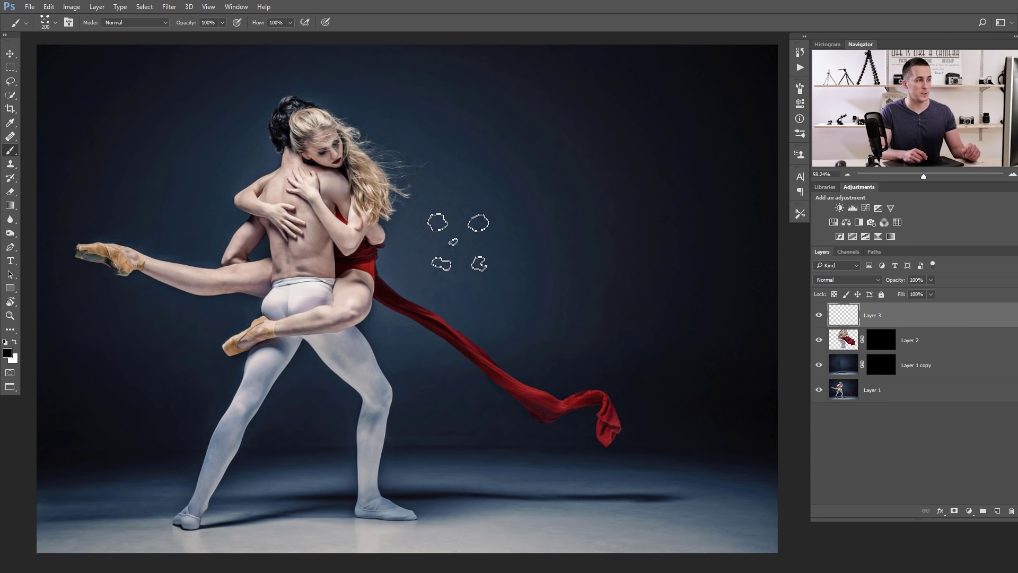
mouse_move(452, 250)
mouse_down()
mouse_move(507, 171)
mouse_move(539, 259)
mouse_move(382, 291)
mouse_move(439, 179)
mouse_move(447, 203)
mouse_move(504, 205)
mouse_up()
key(ctrl+z)
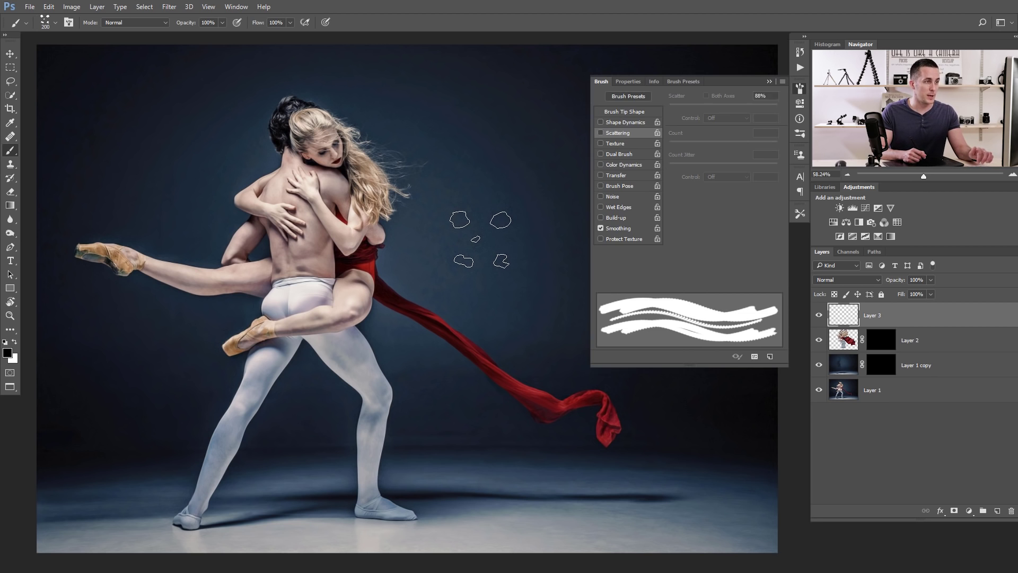
Step: Widen the brush tip spacing and enable Shape Dynamics: pen-pressure size, 100% angle jitter, 18% roundness jitter
key(F5)
click(625, 113)
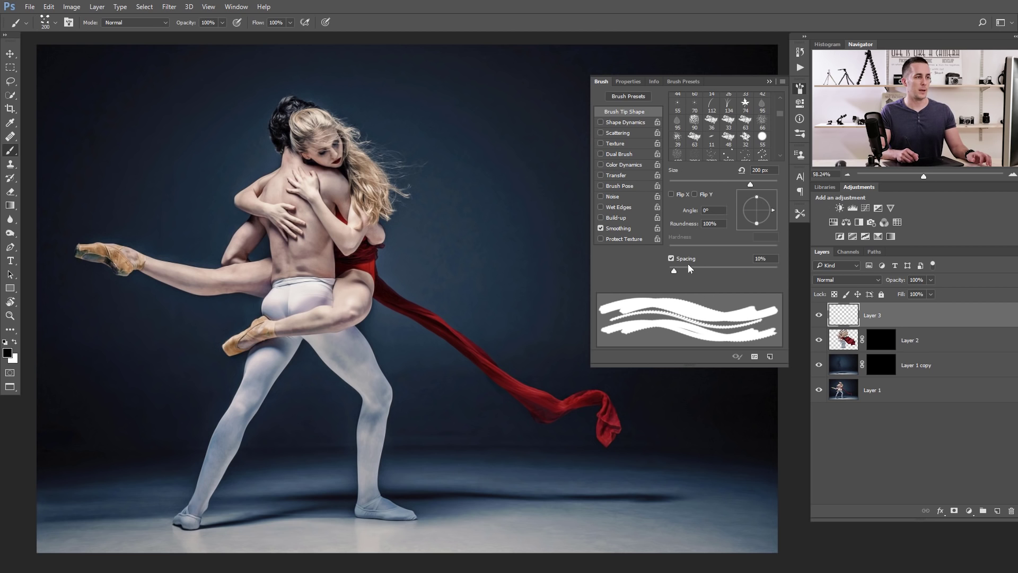
drag(687, 267, 740, 271)
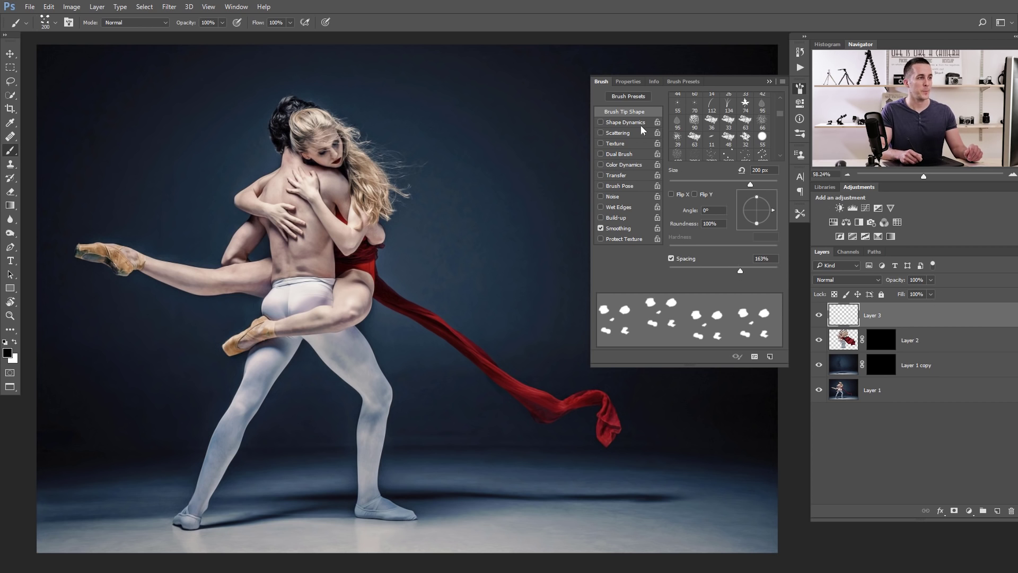
click(615, 123)
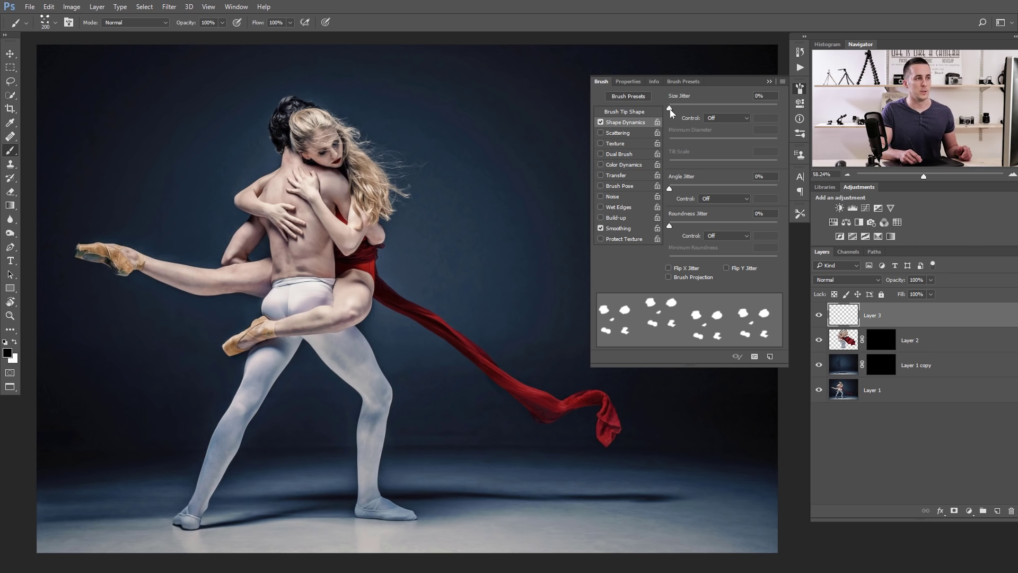
drag(670, 109, 782, 110)
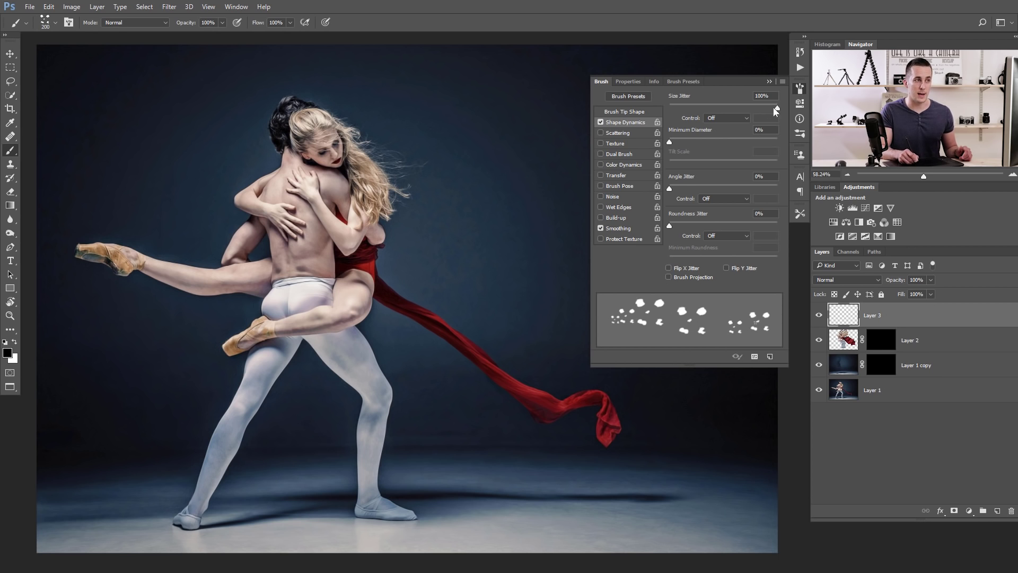
drag(776, 108, 669, 108)
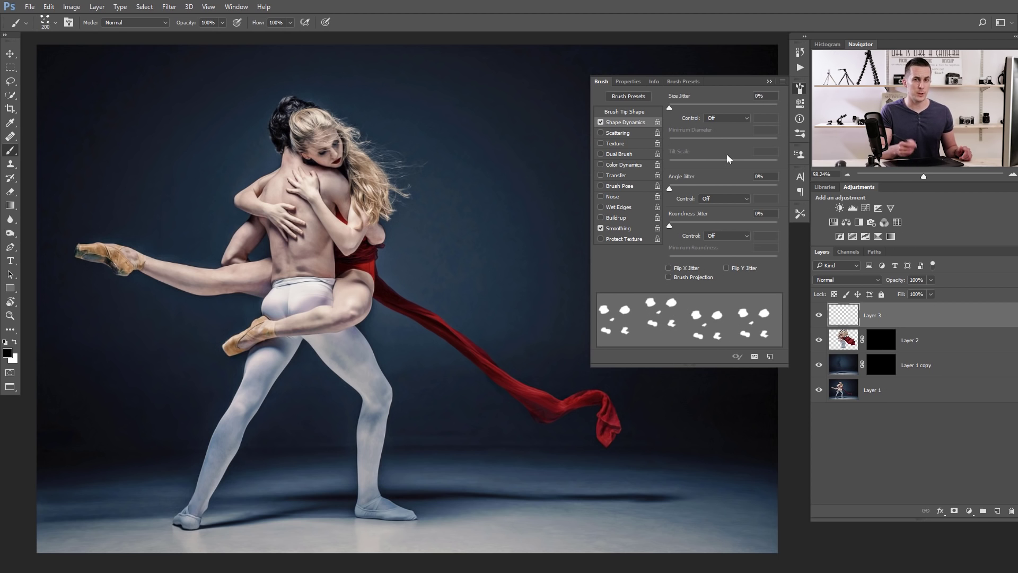
click(719, 118)
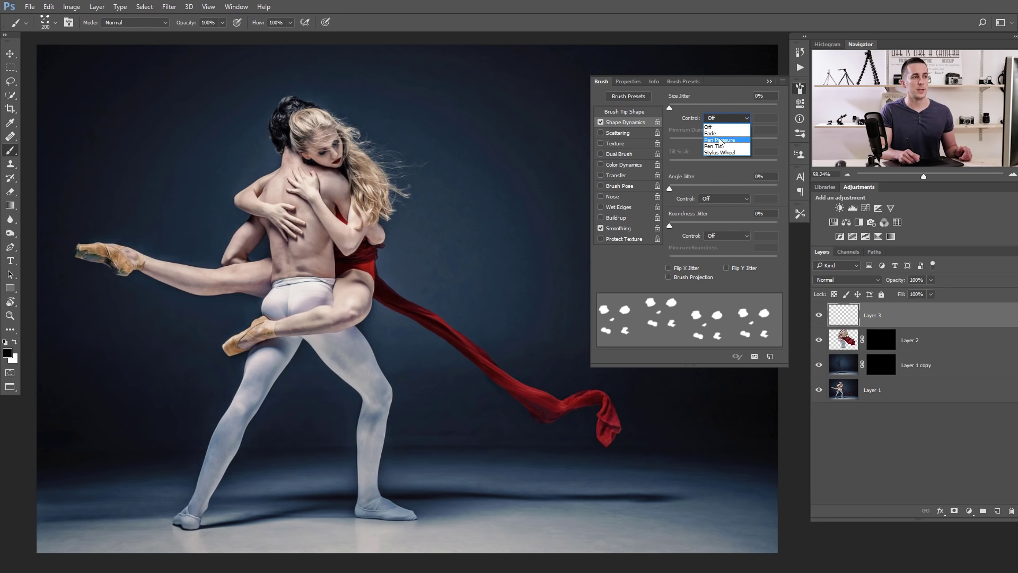
click(721, 139)
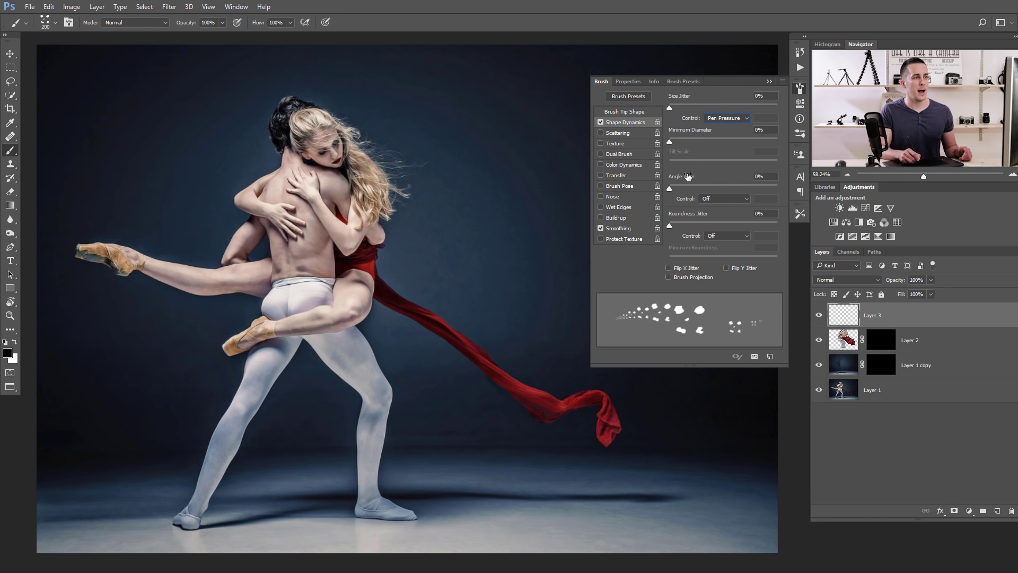
drag(670, 187, 777, 189)
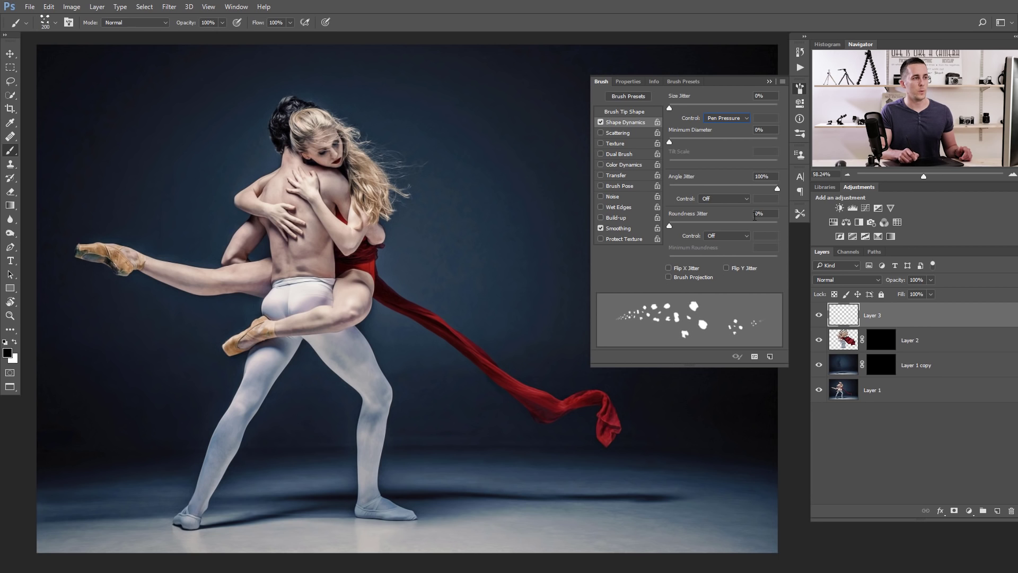
drag(671, 227, 689, 226)
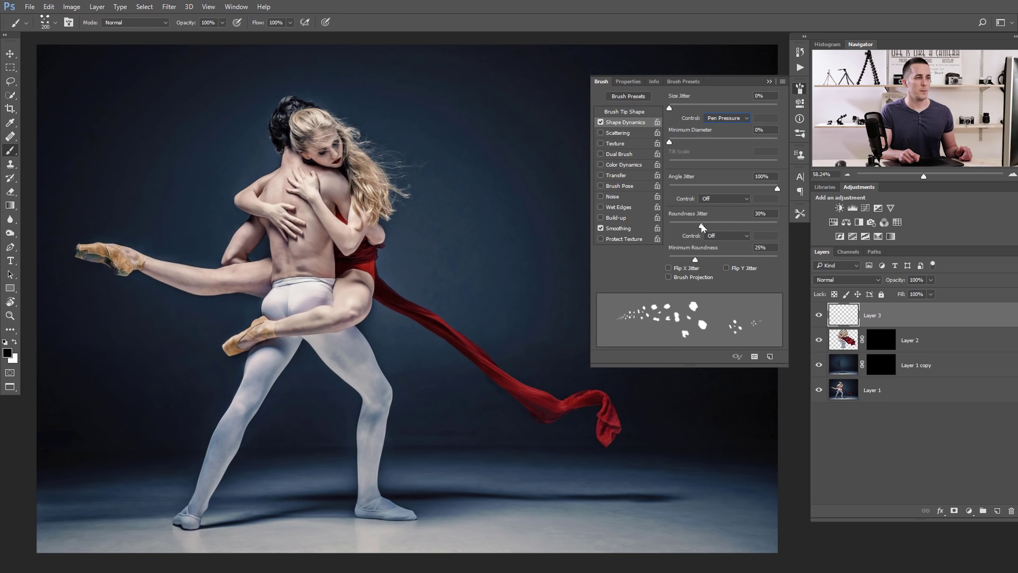
Step: Enable Scattering at 78%, test and undo a stroke, and set spacing to 175%
click(623, 131)
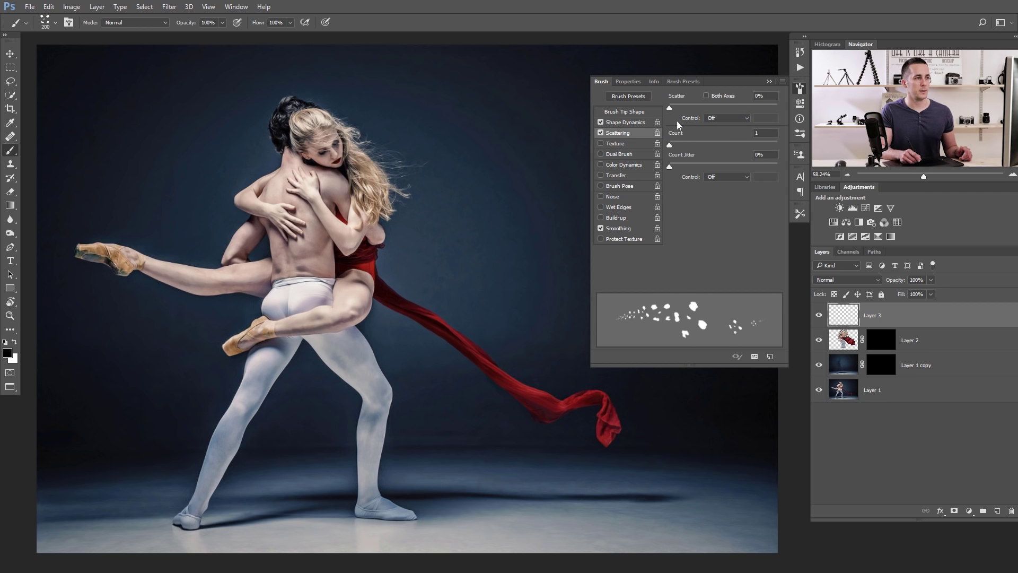
drag(671, 108, 679, 110)
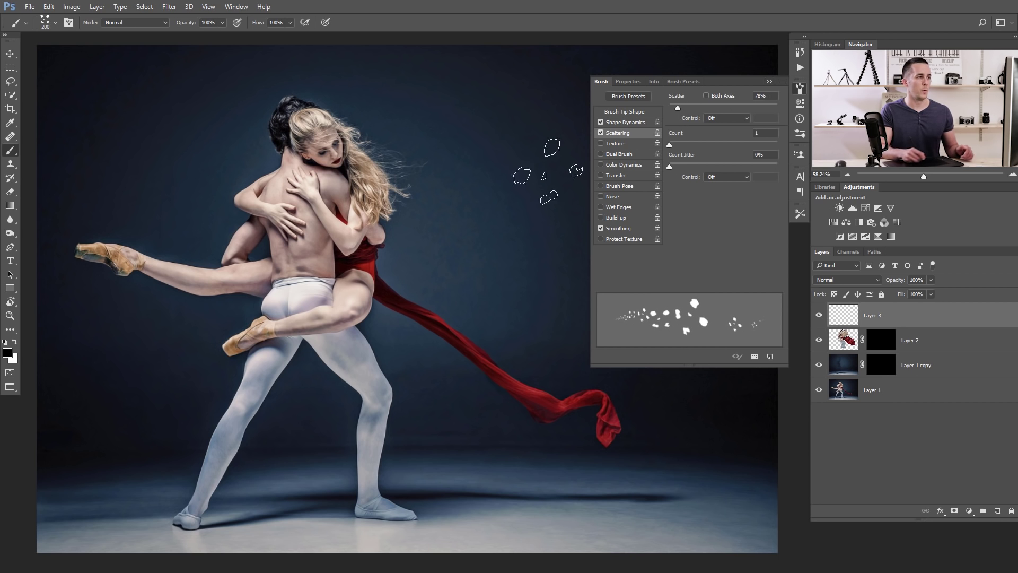
mouse_move(421, 221)
mouse_down()
mouse_move(432, 218)
mouse_move(461, 271)
mouse_move(415, 118)
mouse_move(386, 90)
mouse_move(448, 189)
mouse_move(485, 308)
mouse_move(471, 326)
mouse_up()
key(ctrl+z)
click(631, 113)
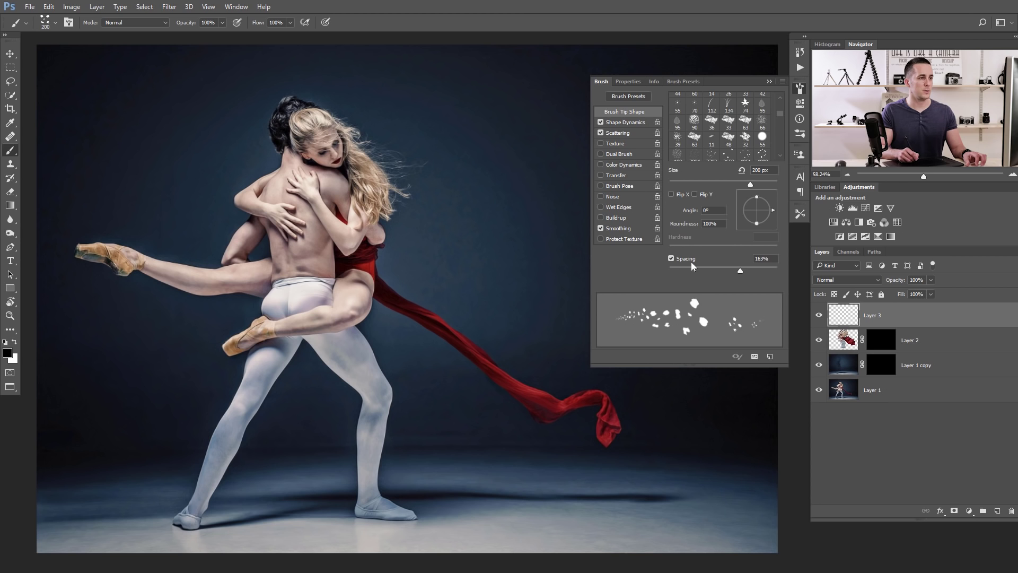
drag(738, 270, 744, 270)
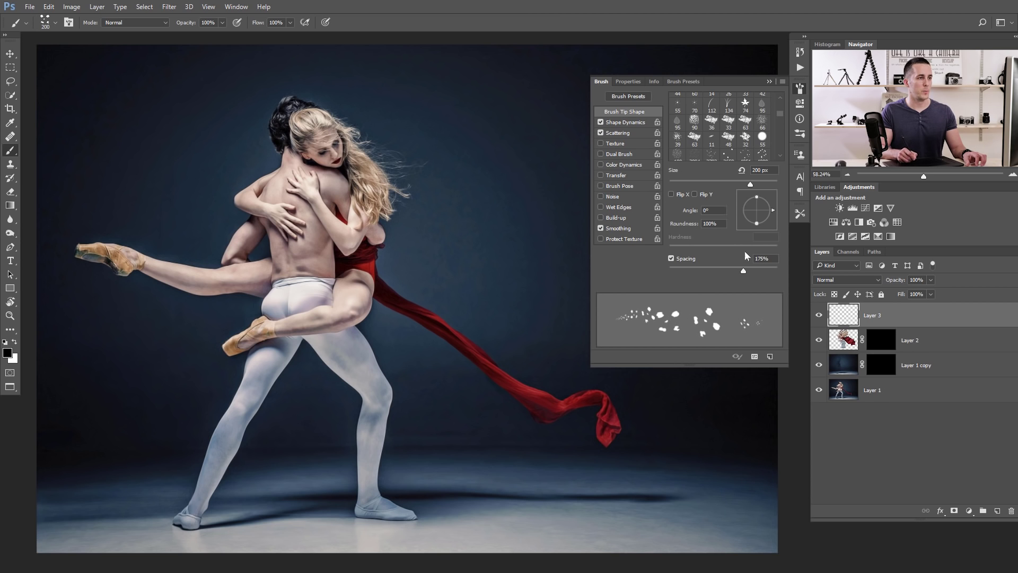
click(769, 82)
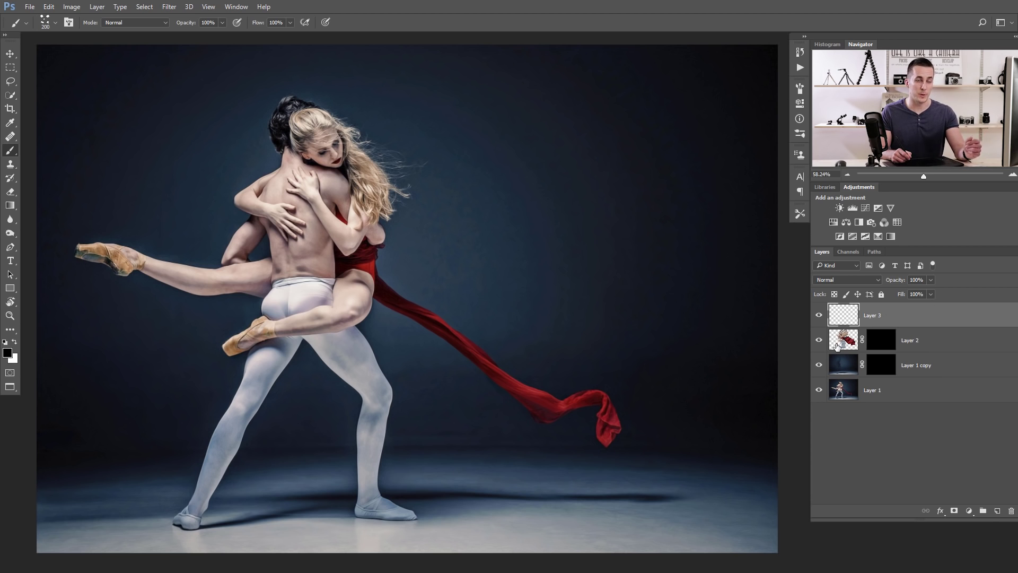
Step: Delete the empty Layer 3 and prepare white paint on Layer 1 copy's mask with a 125 px brush
key(Delete)
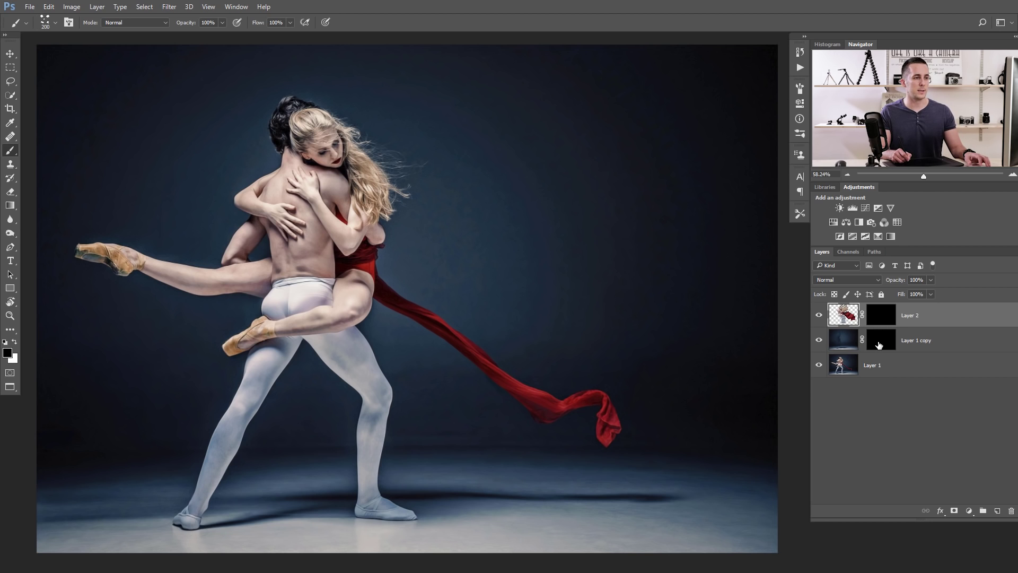
click(880, 344)
key(x)
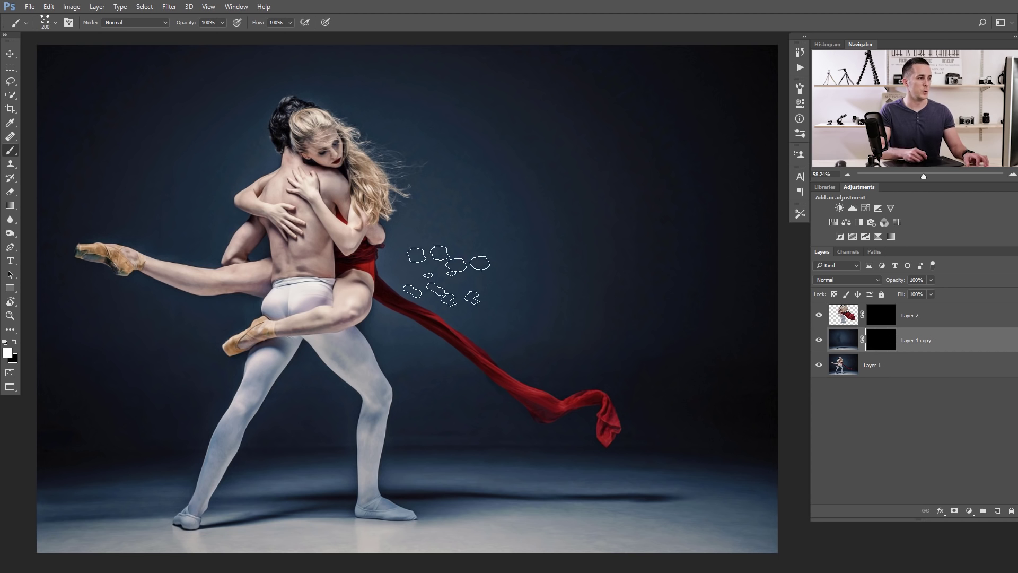
key(bracketleft)
key(bracketleft)
key(bracketleft)
key(bracketleft)
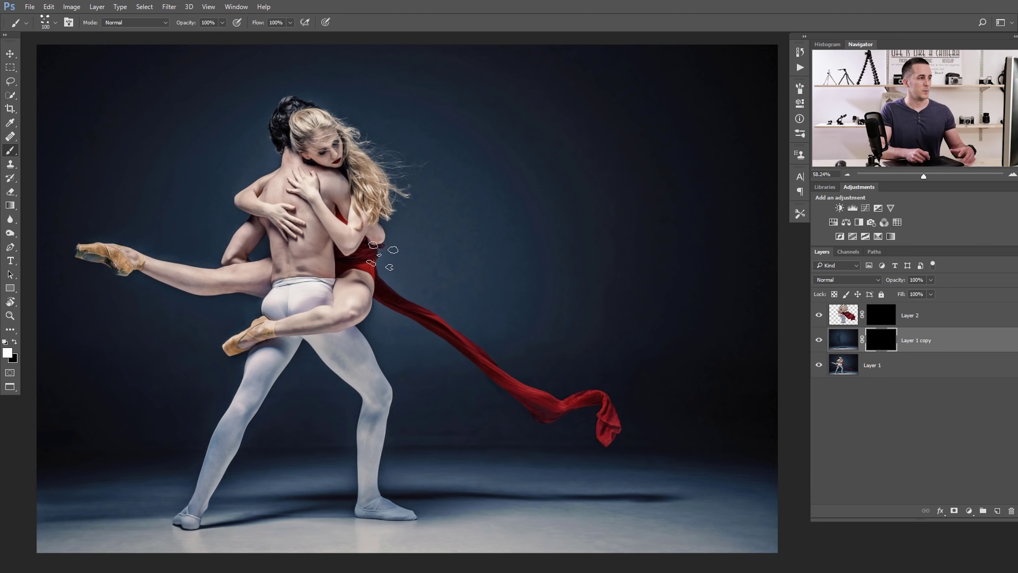
key(bracketright)
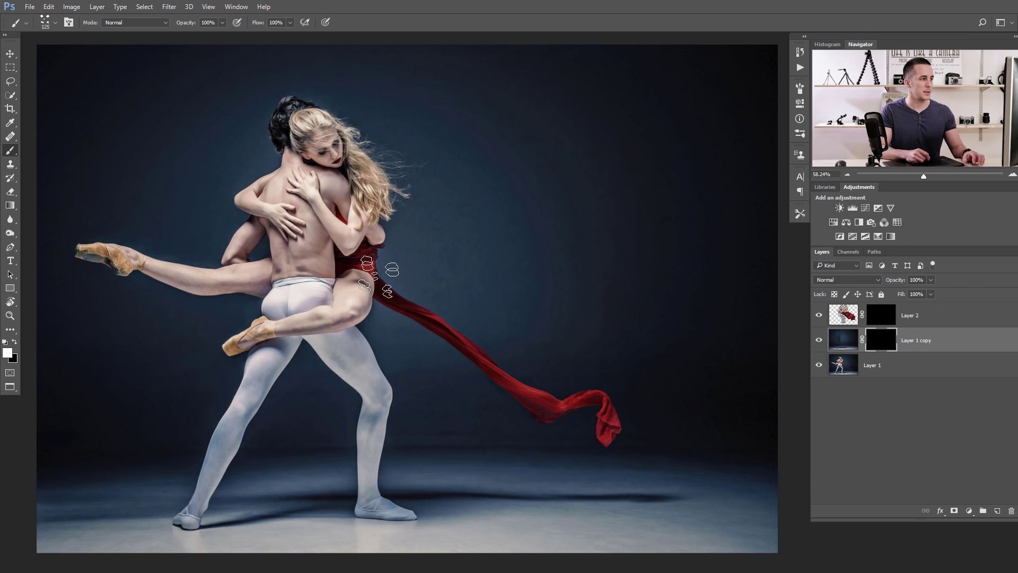
Step: Disperse the red cloth, the hair's right edge, the thigh and the man's leg into particles
drag(401, 295, 566, 393)
key(bracketleft)
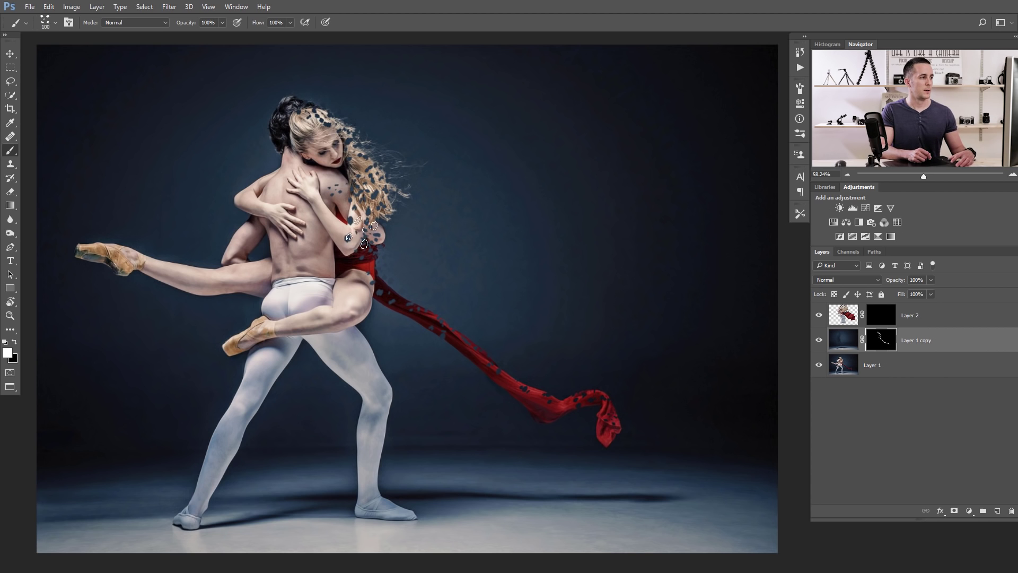
mouse_move(367, 216)
mouse_down()
mouse_move(359, 193)
mouse_move(352, 155)
mouse_move(400, 206)
mouse_move(381, 156)
mouse_move(364, 148)
mouse_move(337, 105)
mouse_move(390, 239)
mouse_up()
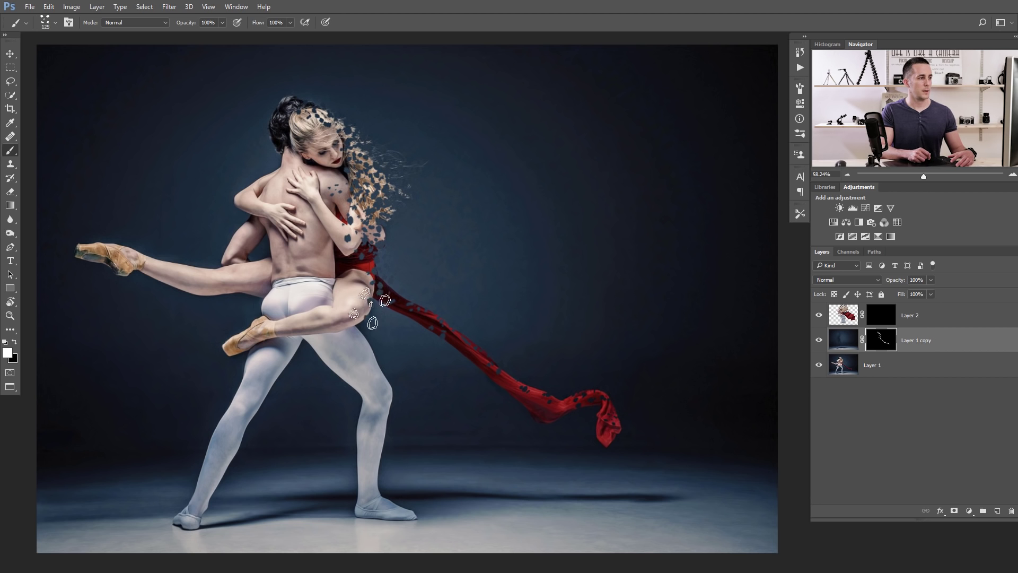
mouse_move(367, 301)
mouse_down()
mouse_move(363, 341)
mouse_move(355, 333)
mouse_move(383, 387)
mouse_move(379, 481)
mouse_move(401, 509)
mouse_up()
mouse_move(380, 445)
mouse_down()
mouse_move(384, 372)
mouse_move(361, 347)
mouse_move(350, 299)
mouse_move(364, 290)
mouse_move(375, 235)
mouse_move(372, 252)
mouse_move(362, 137)
mouse_move(307, 95)
mouse_move(353, 148)
mouse_move(385, 217)
mouse_move(373, 292)
mouse_move(358, 271)
mouse_move(369, 374)
mouse_move(387, 403)
mouse_move(378, 492)
mouse_move(409, 513)
mouse_move(390, 448)
mouse_up()
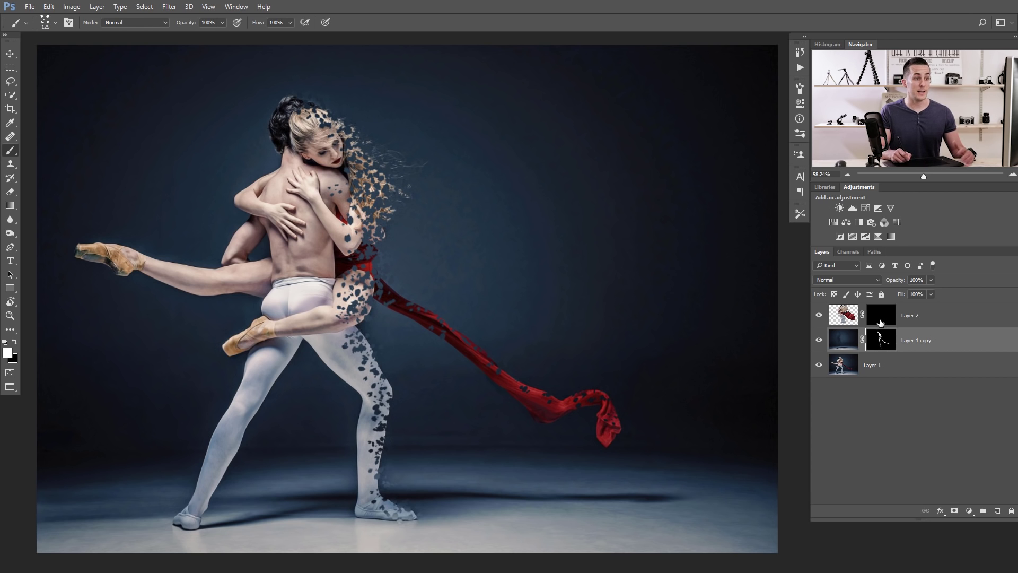
Step: On Layer 2's mask, paint particles flying off beside the hair, then set the brush to 125
click(884, 316)
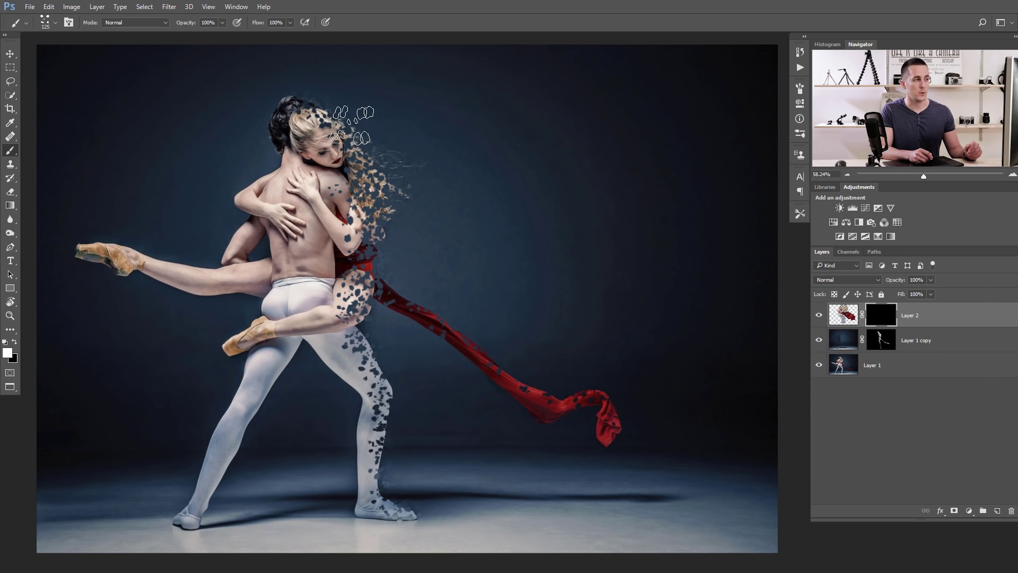
mouse_move(352, 114)
mouse_down()
mouse_move(402, 184)
mouse_move(364, 123)
mouse_move(402, 211)
mouse_move(405, 273)
mouse_move(403, 209)
mouse_move(379, 238)
mouse_move(403, 294)
mouse_move(418, 234)
mouse_move(396, 133)
mouse_move(416, 125)
mouse_move(434, 148)
mouse_move(448, 302)
mouse_move(485, 246)
mouse_move(389, 93)
mouse_move(477, 250)
mouse_up()
key(bracketright)
key(bracketright)
key(bracketright)
key(bracketright)
key(bracketright)
key(bracketleft)
key(bracketleft)
key(bracketleft)
key(bracketleft)
key(bracketleft)
key(bracketleft)
key(bracketleft)
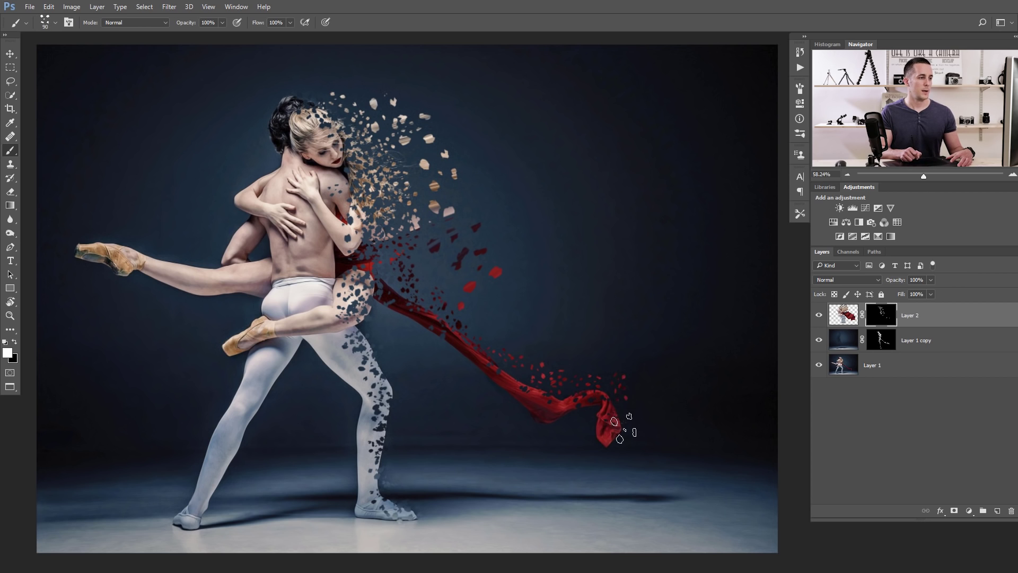
key(bracketright)
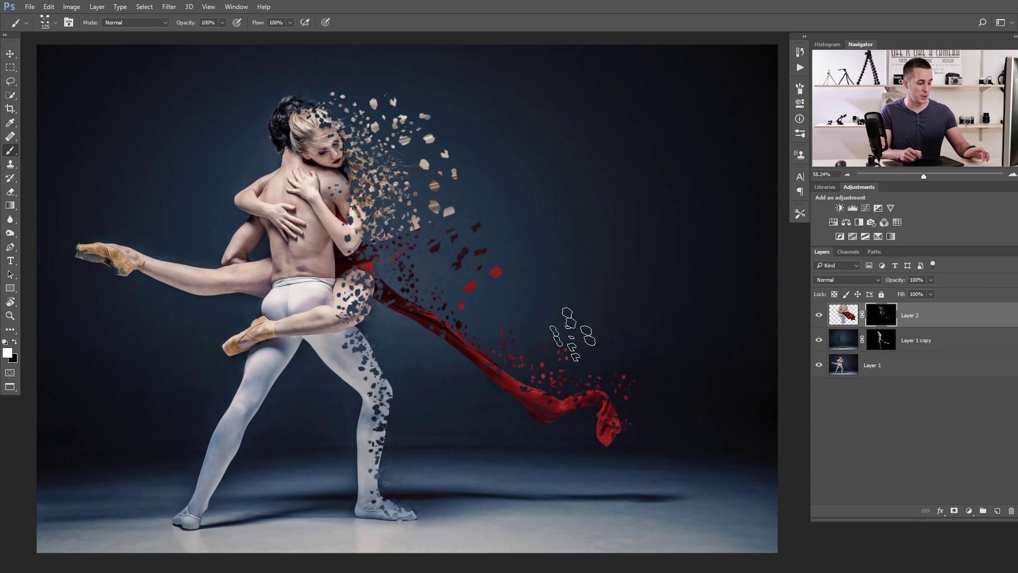
Step: Add particles around the man's foot with a 100 px full-opacity brush, then enlarge it to 175
key(4)
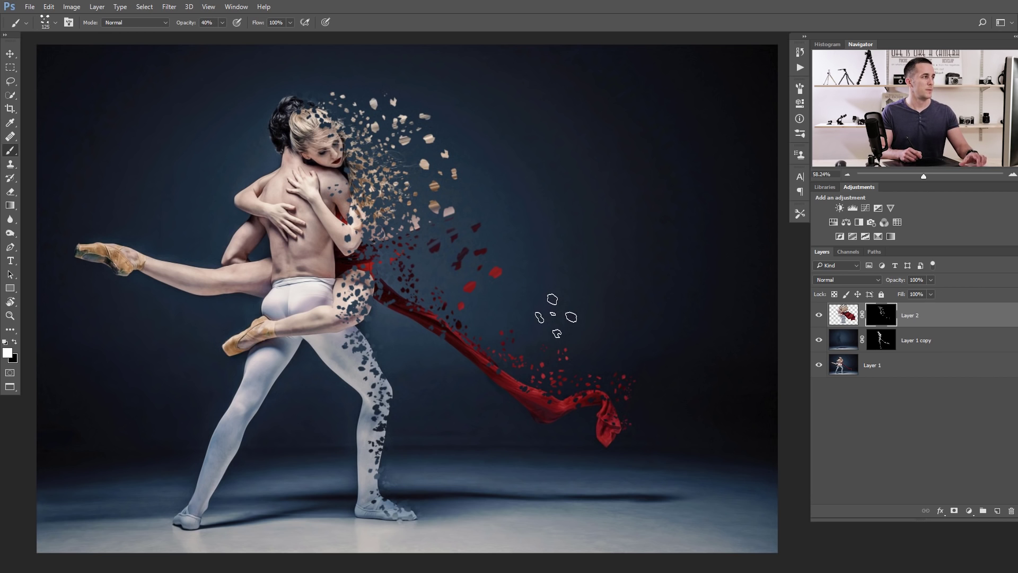
key(bracketleft)
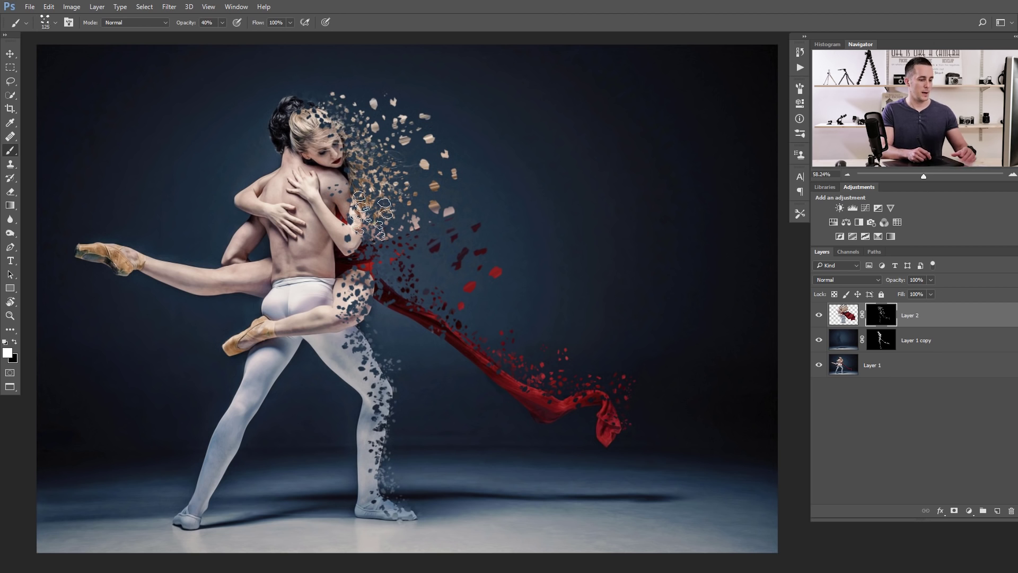
key(0)
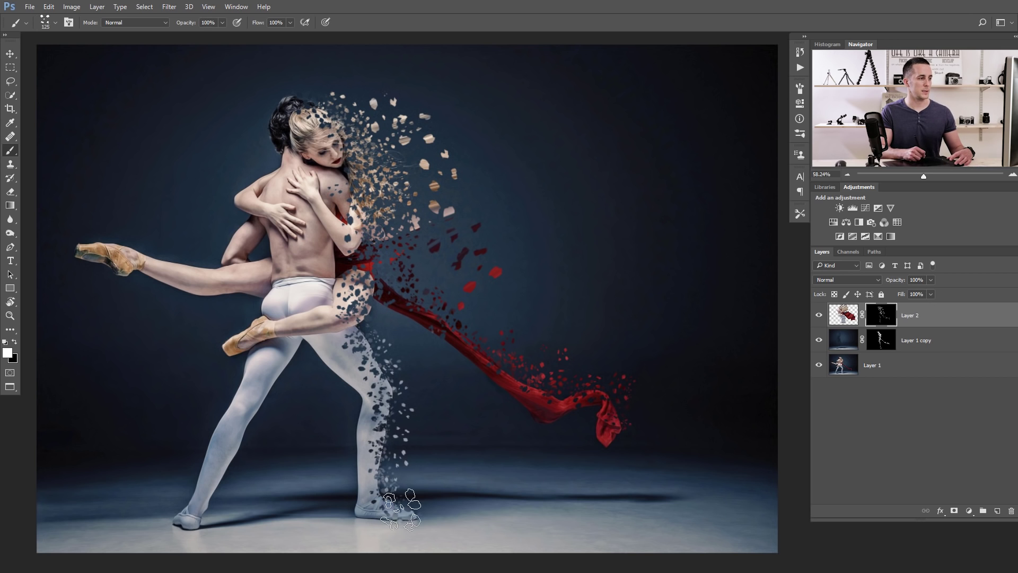
mouse_move(400, 509)
mouse_down()
mouse_move(396, 462)
mouse_move(426, 502)
mouse_move(410, 463)
mouse_move(405, 475)
mouse_move(424, 490)
mouse_move(348, 311)
mouse_move(354, 256)
mouse_move(405, 265)
mouse_up()
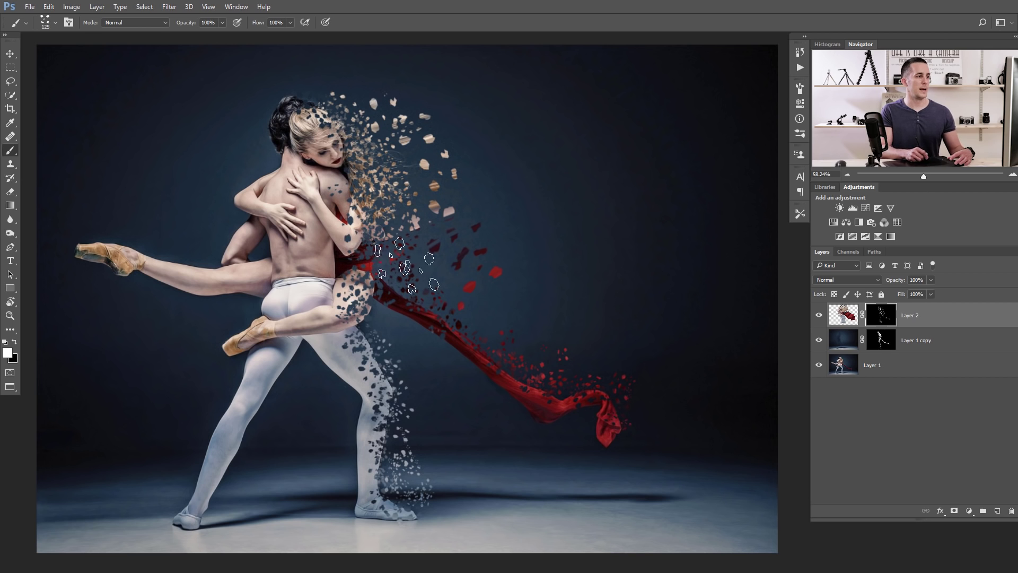
key(bracketright)
key(bracketright)
key(F6)
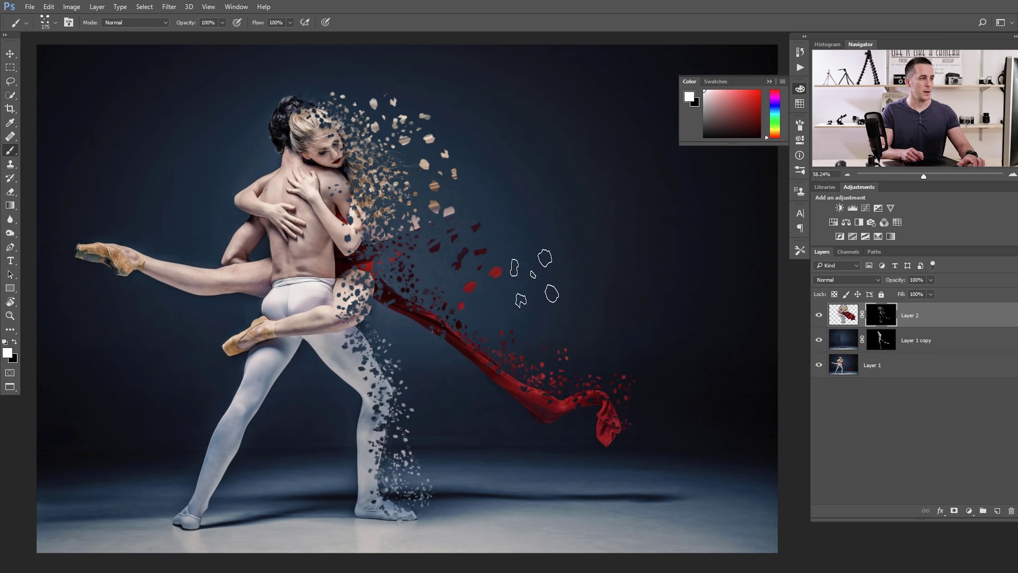
Step: Widen the brush spacing and paint more red particles drifting off the cloth
key(F6)
key(F5)
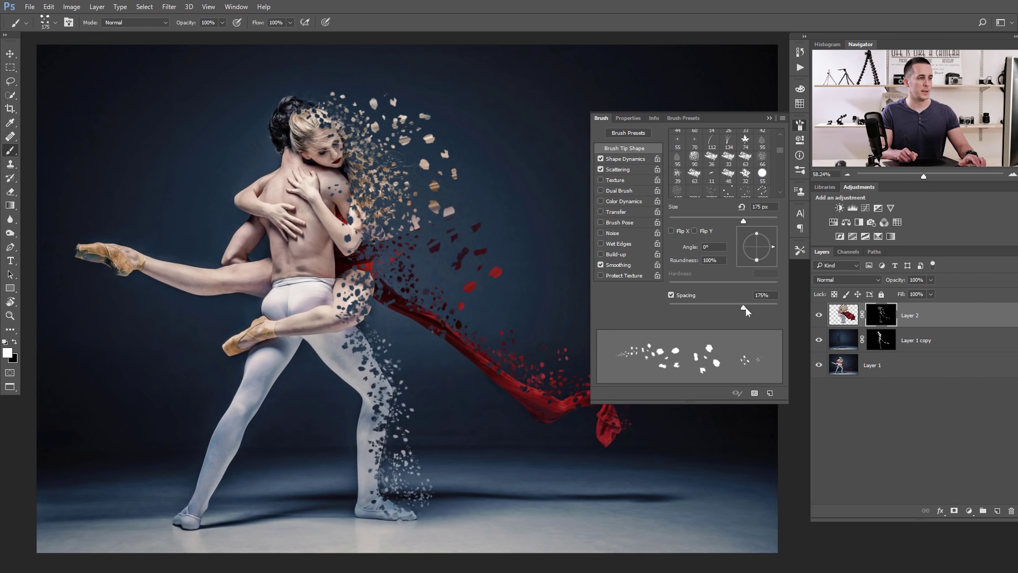
mouse_move(745, 308)
mouse_down()
mouse_move(764, 309)
mouse_move(747, 313)
mouse_up()
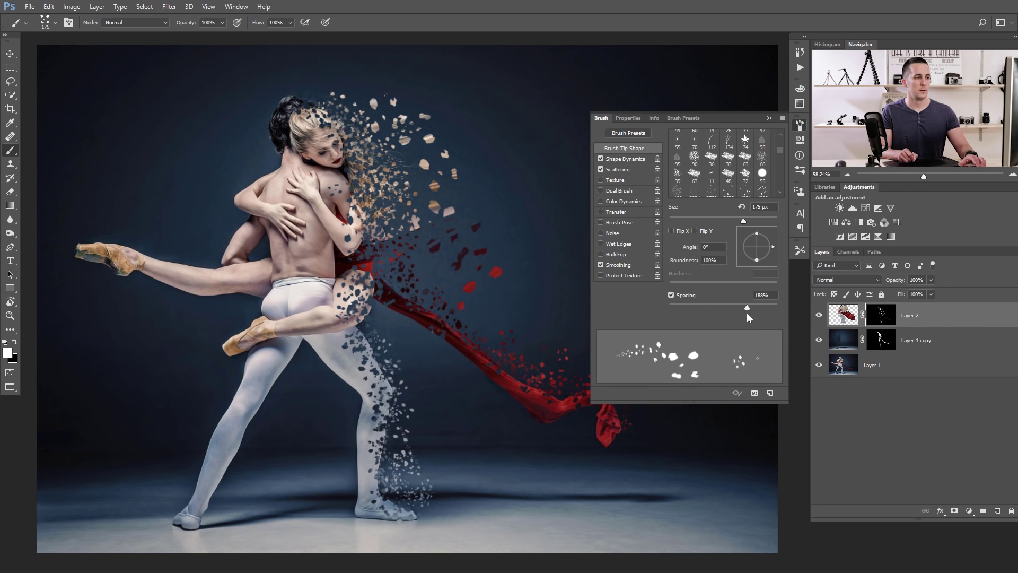
key(F5)
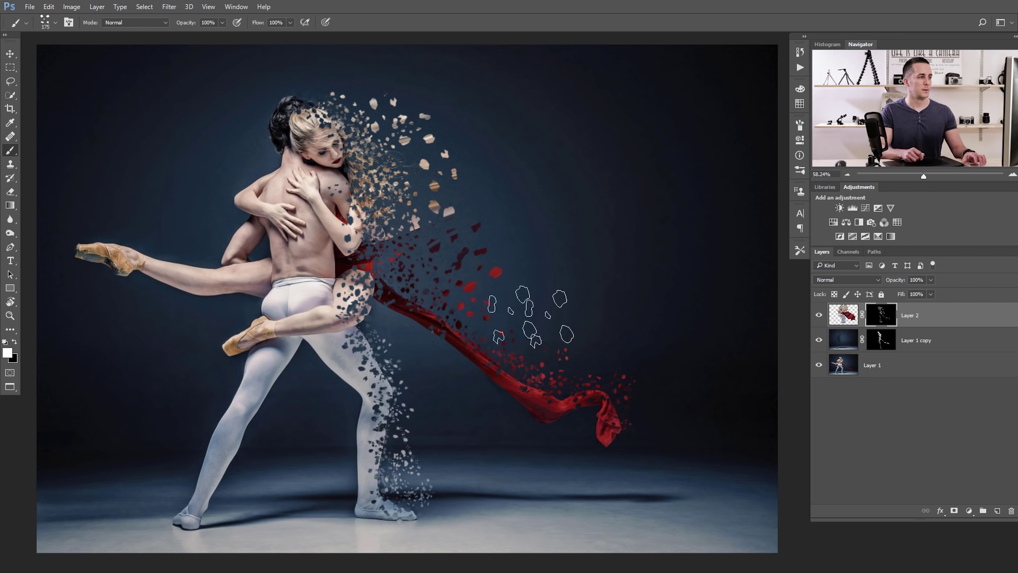
mouse_move(530, 318)
mouse_down()
mouse_move(619, 351)
mouse_move(556, 361)
mouse_move(556, 301)
mouse_move(595, 341)
mouse_up()
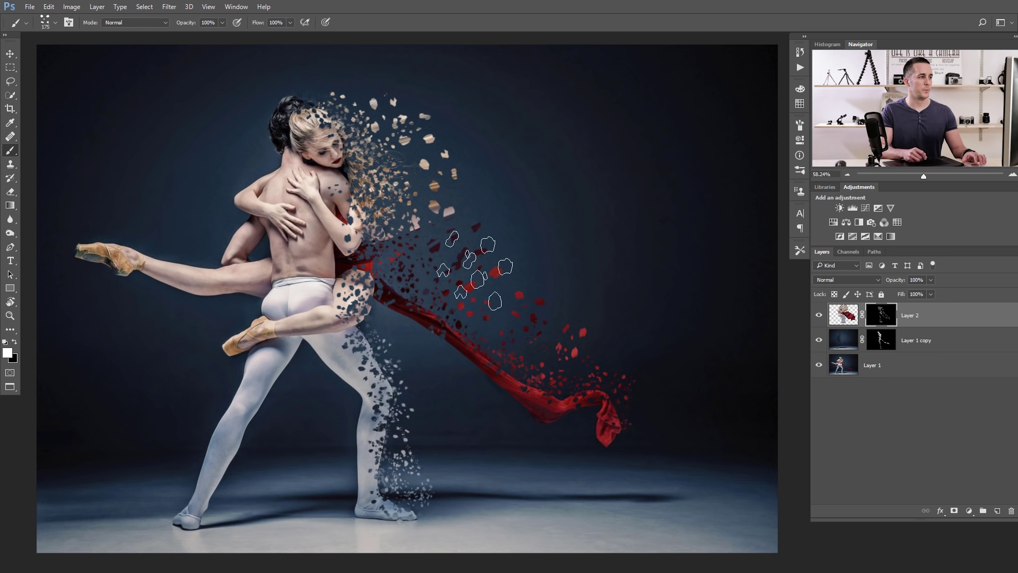
Step: Switch the painting colour to black, enlarge the brush and drop its opacity to 10%
key(x)
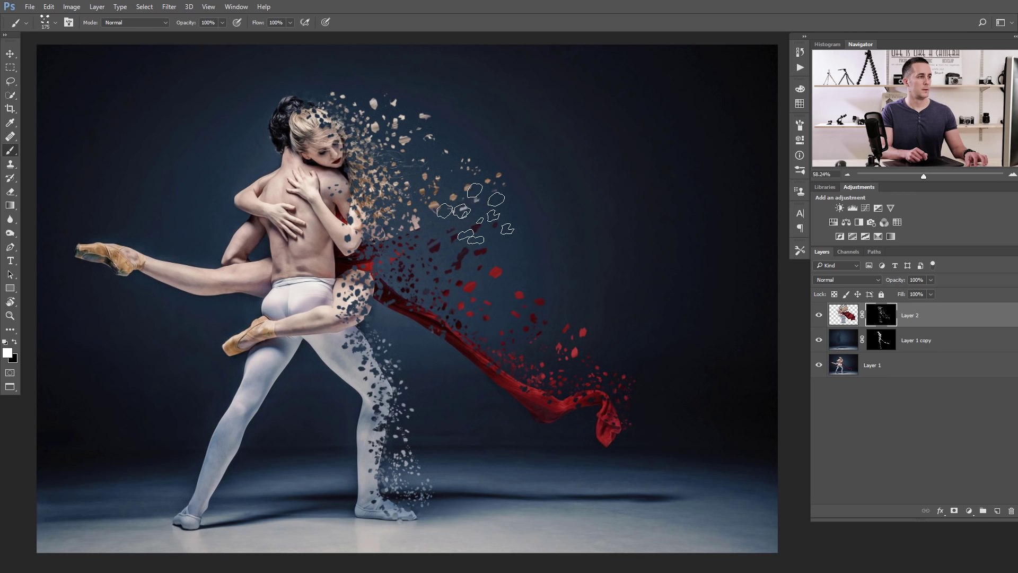
key(bracketright)
key(bracketright)
key(bracketright)
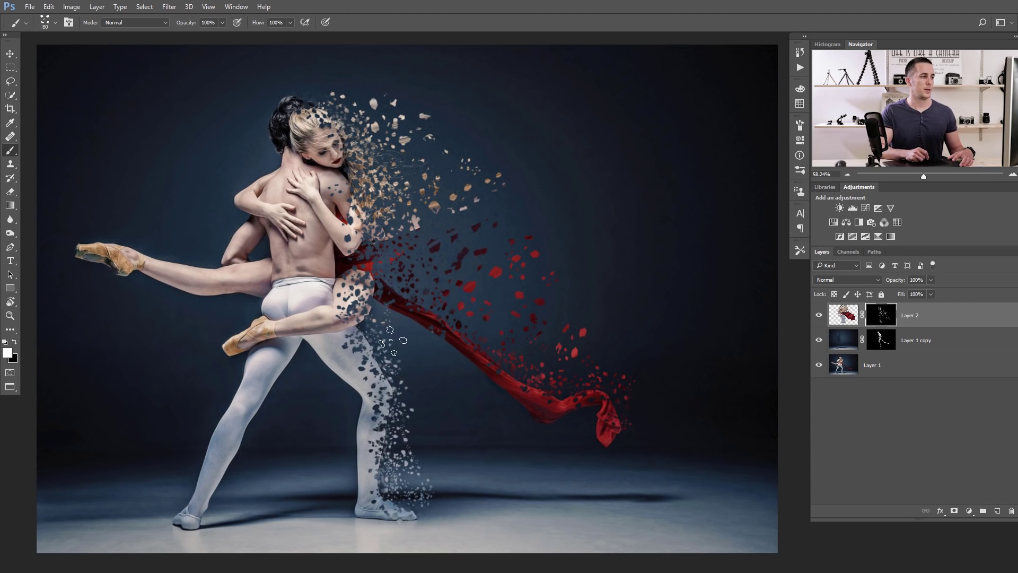
key(bracketright)
key(bracketright)
key(bracketright)
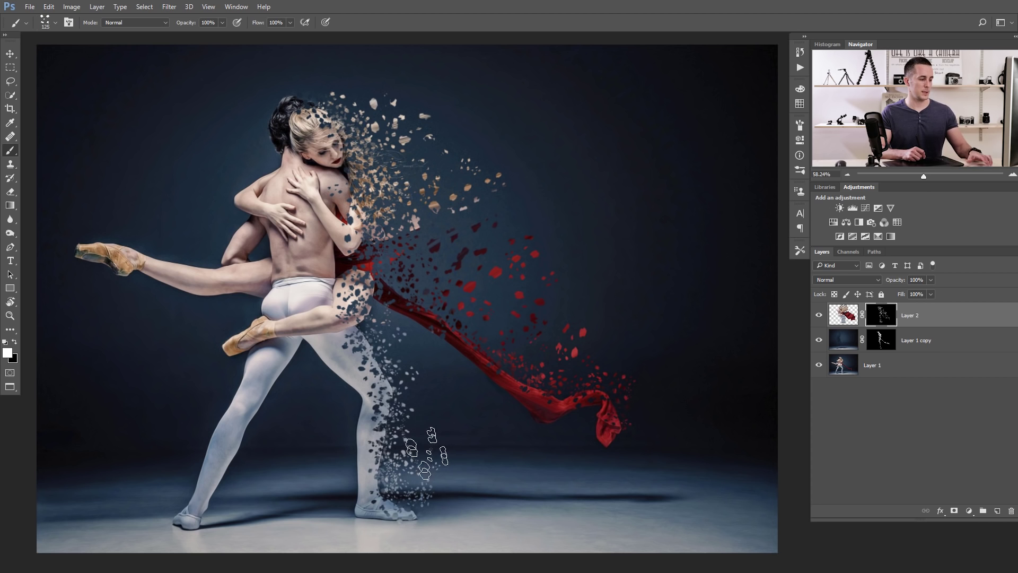
key(1)
key(bracketright)
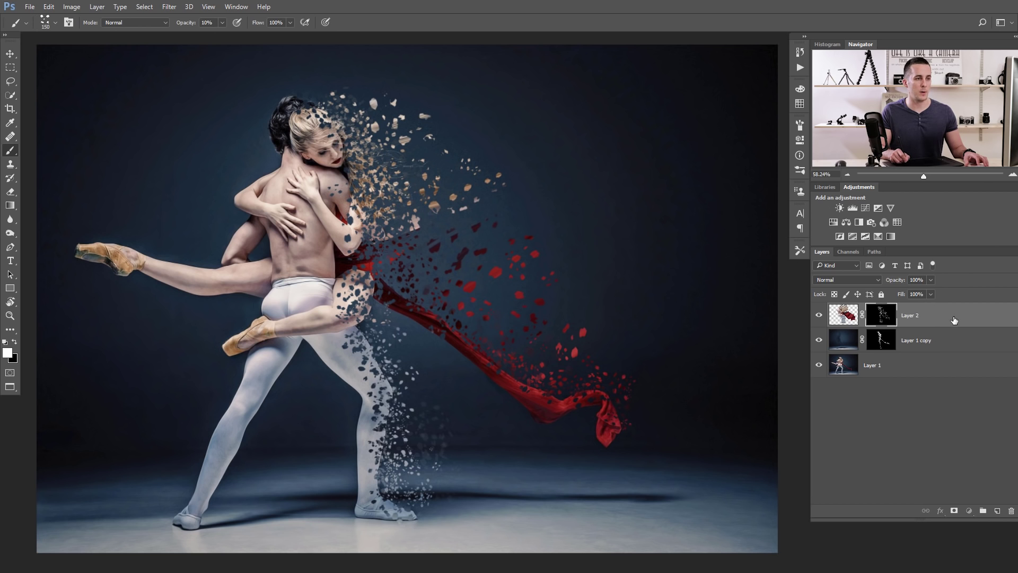
Step: Add a Drop Shadow to Layer 2 with a shortened distance and a 2 px size
double_click(869, 315)
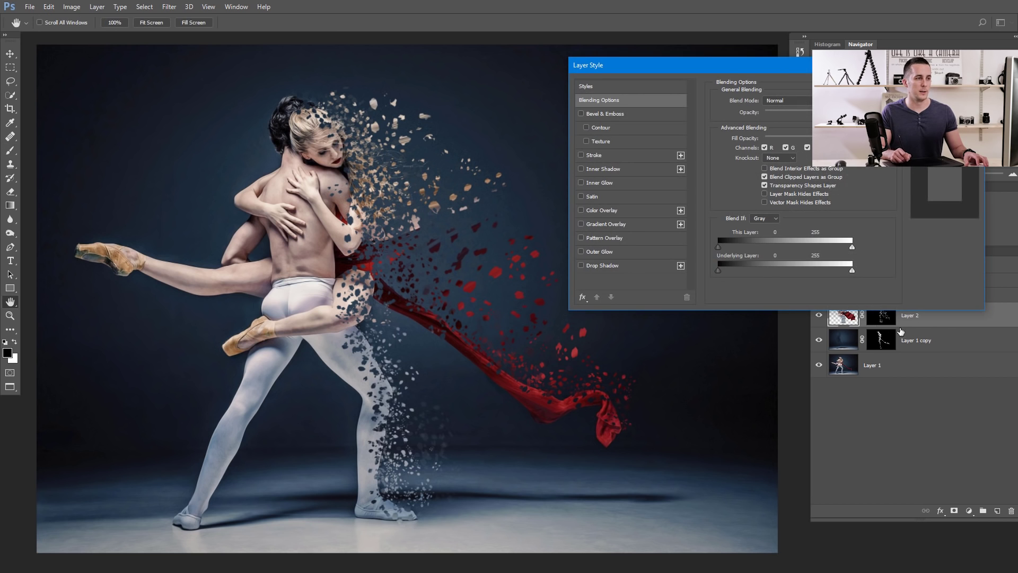
click(599, 264)
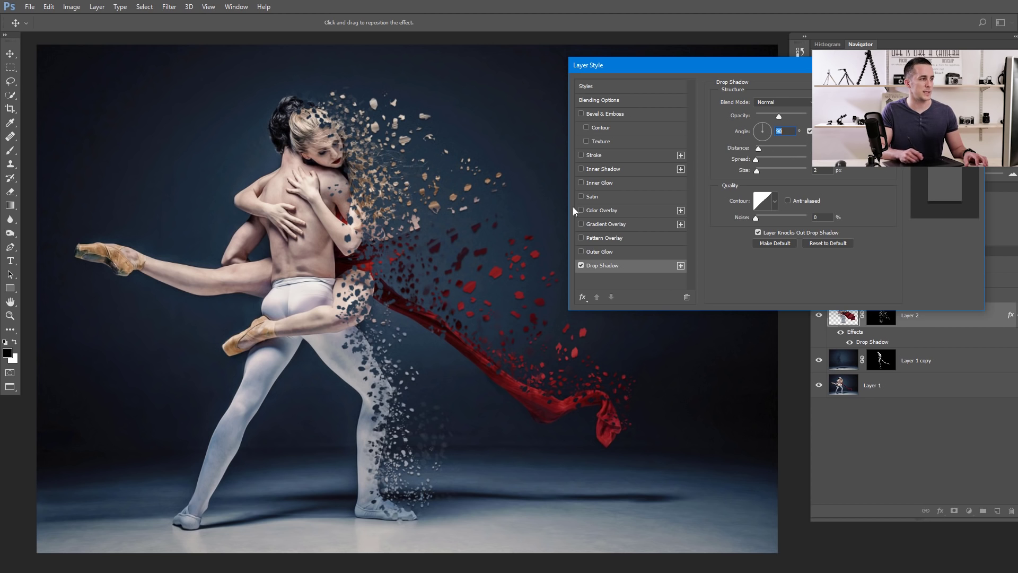
scroll(396, 259, up, 5)
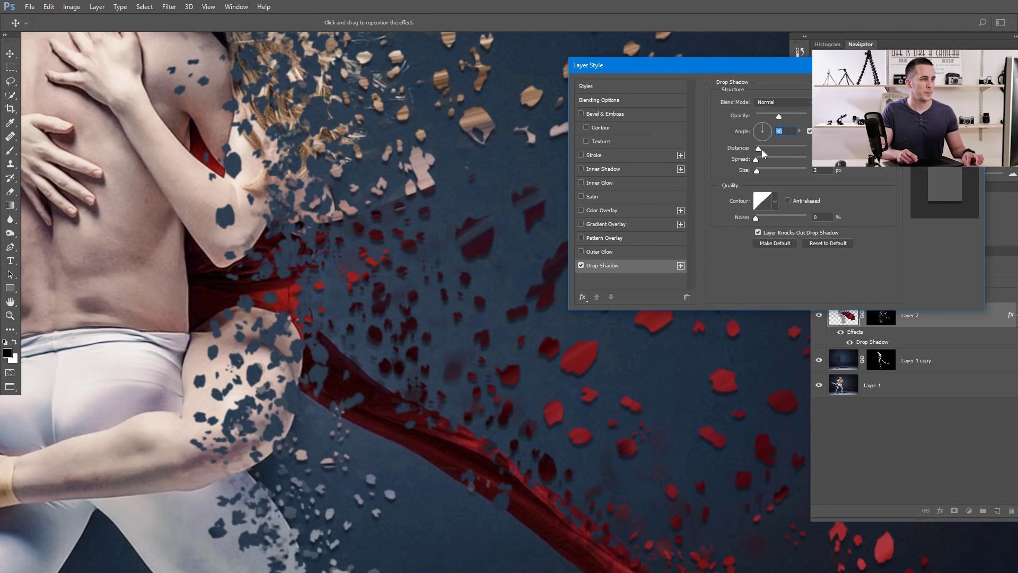
drag(759, 149, 756, 149)
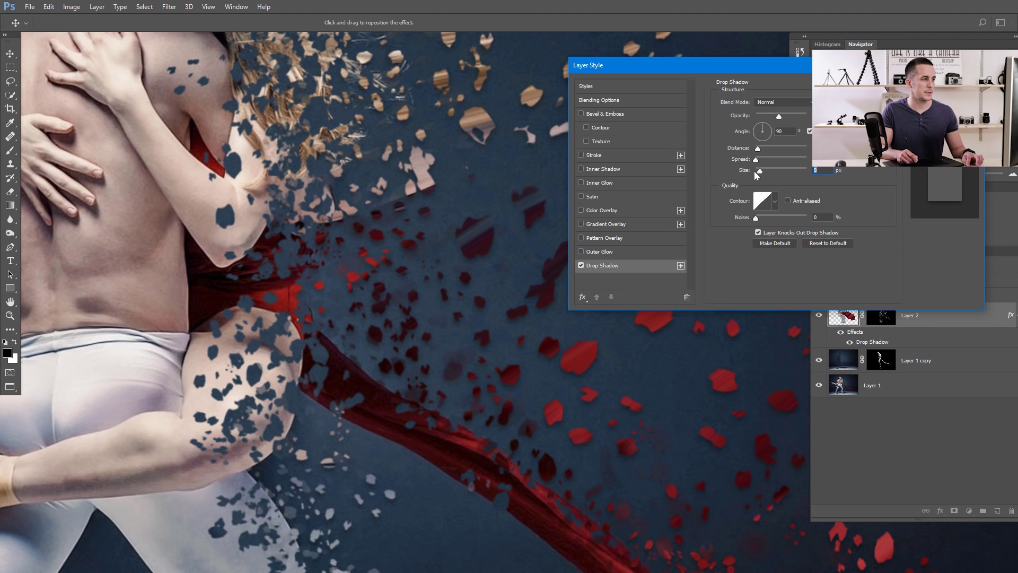
drag(758, 172, 749, 172)
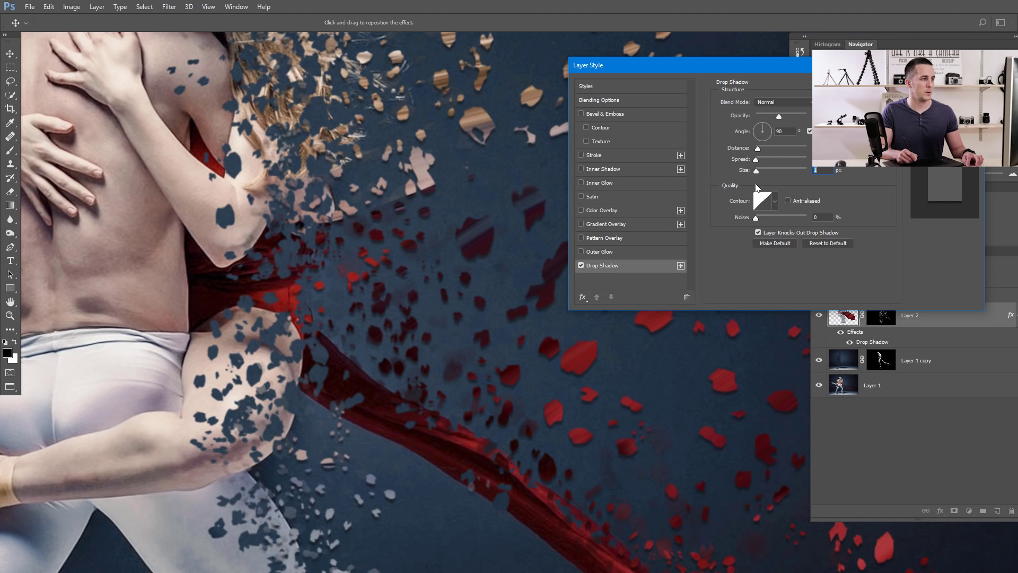
drag(757, 172, 755, 173)
text(2)
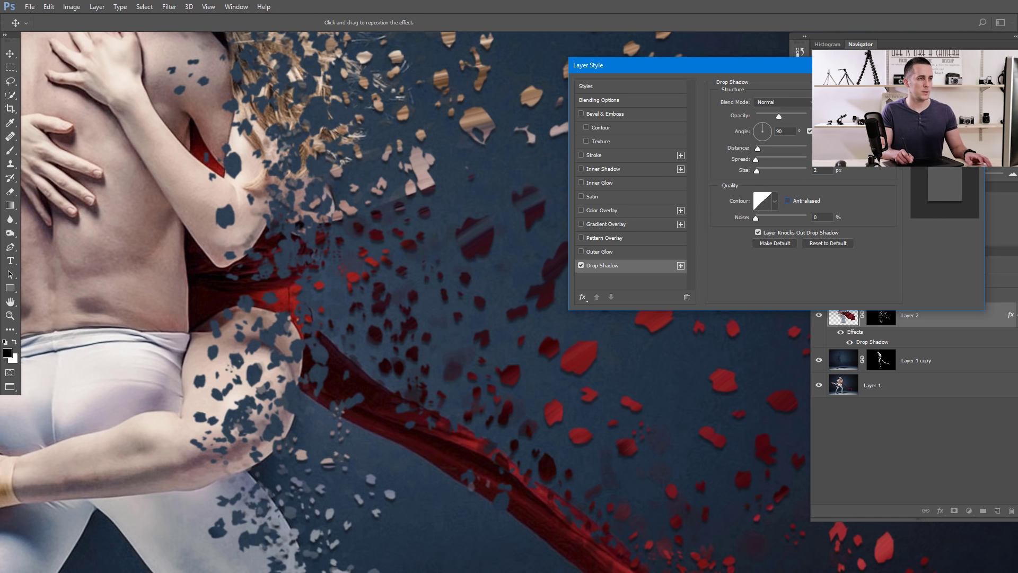
key(Return)
Step: Apply an 18°, 9-pixel Motion Blur to Layer 2's particles, then select Layer 1 copy
scroll(491, 271, down, 4)
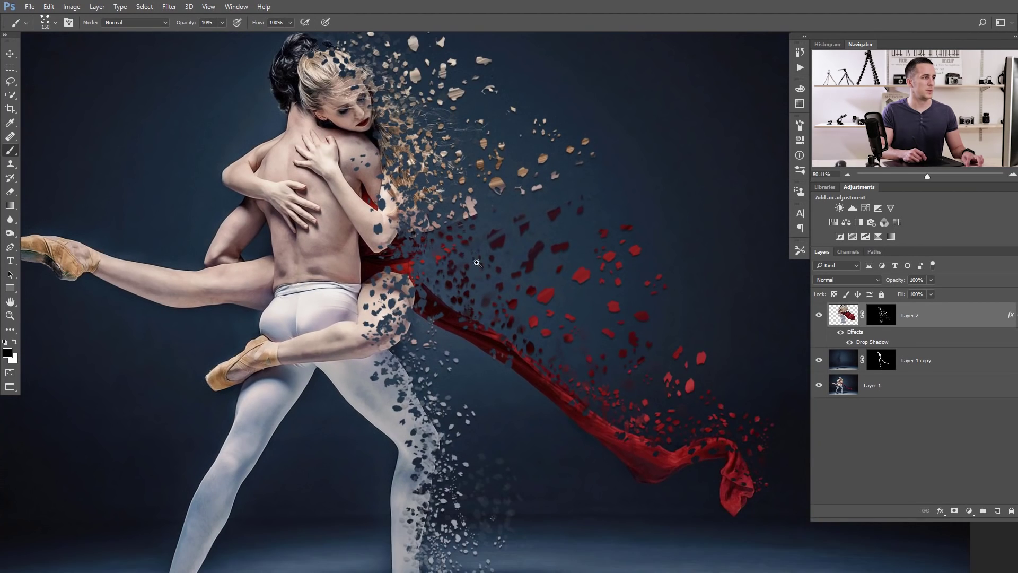
key(b)
drag(490, 271, 465, 268)
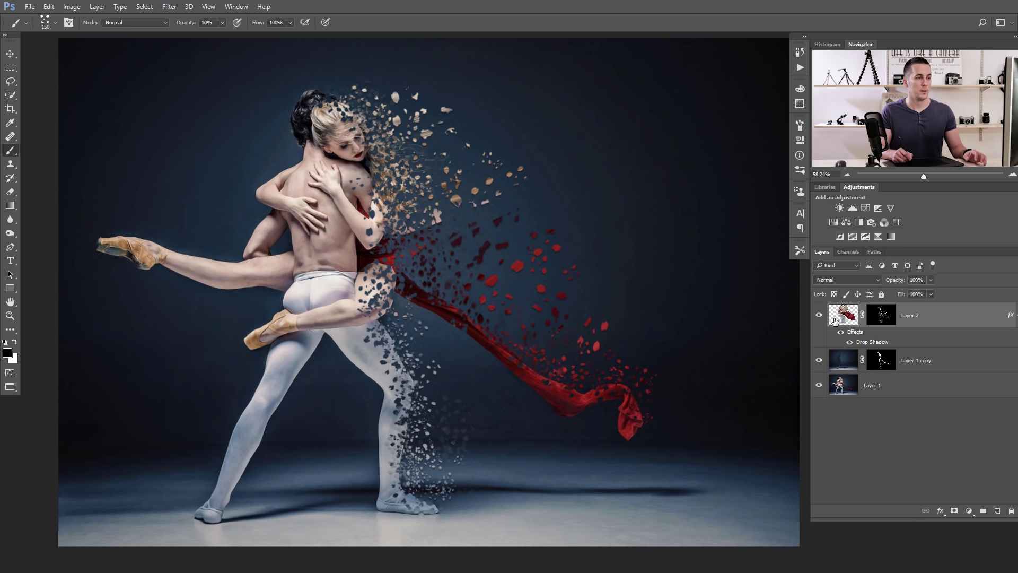
click(169, 6)
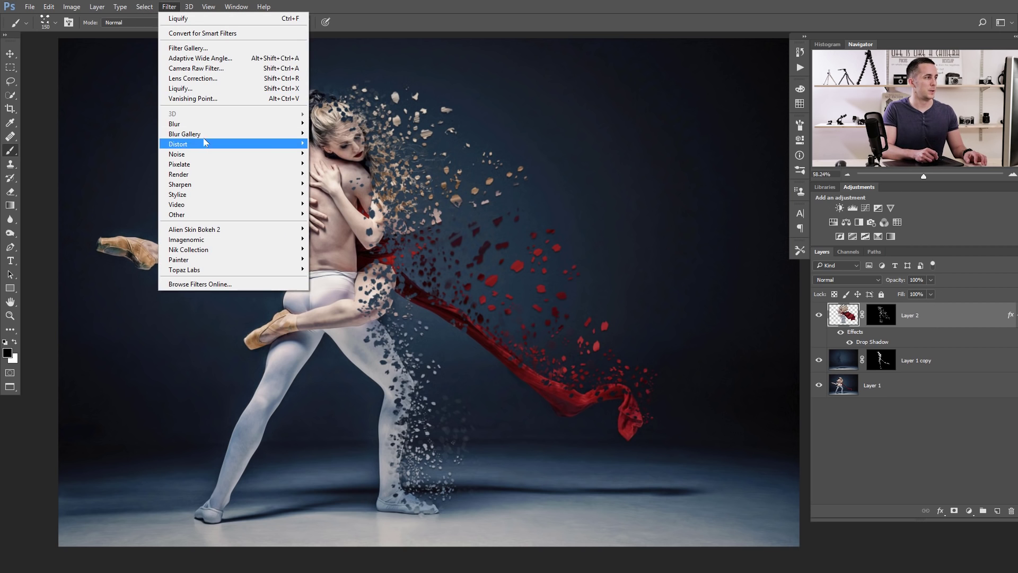
mouse_move(181, 123)
click(128, 183)
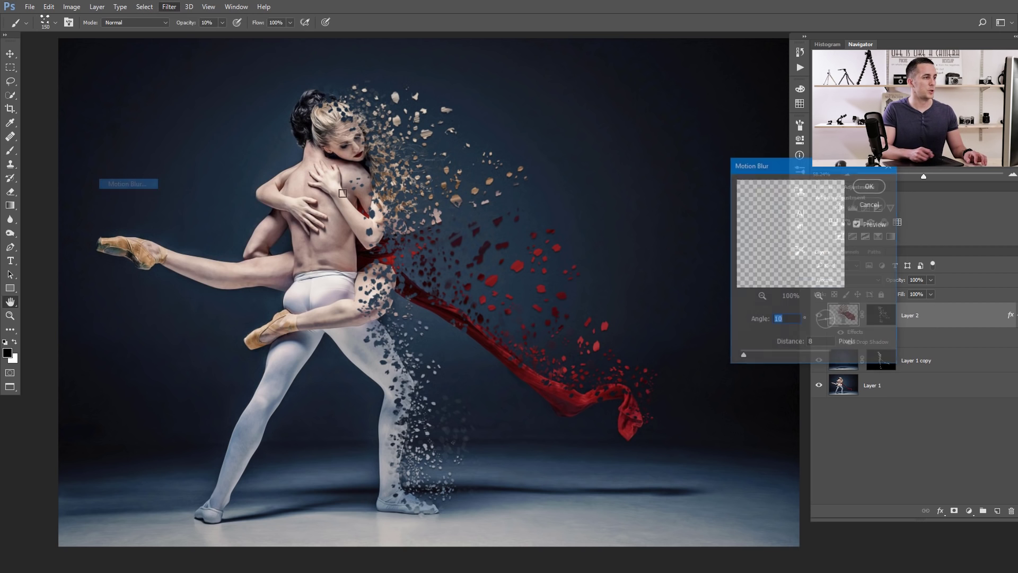
drag(834, 322, 832, 316)
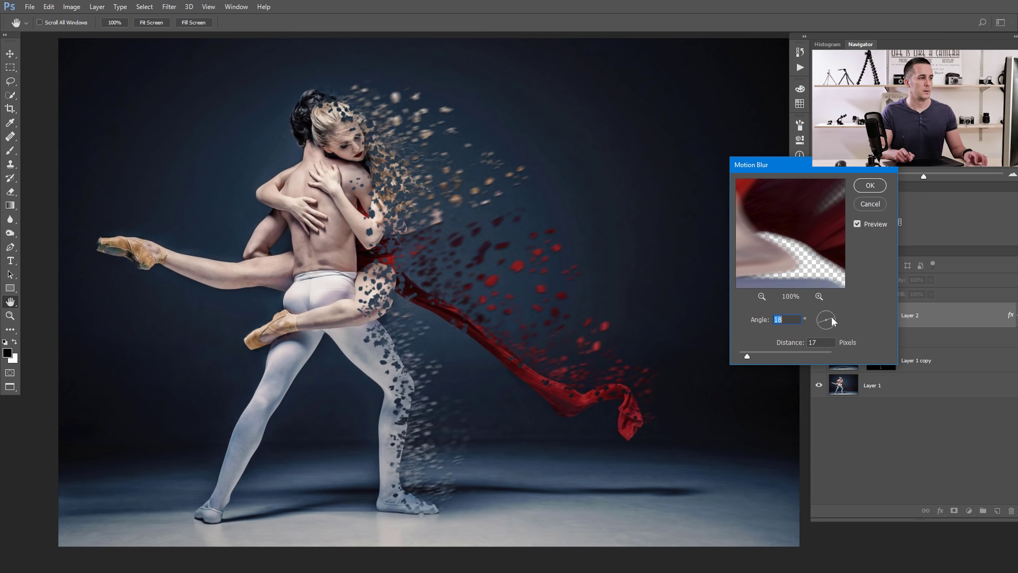
mouse_move(747, 356)
mouse_down()
mouse_move(761, 356)
mouse_move(746, 362)
mouse_up()
click(870, 185)
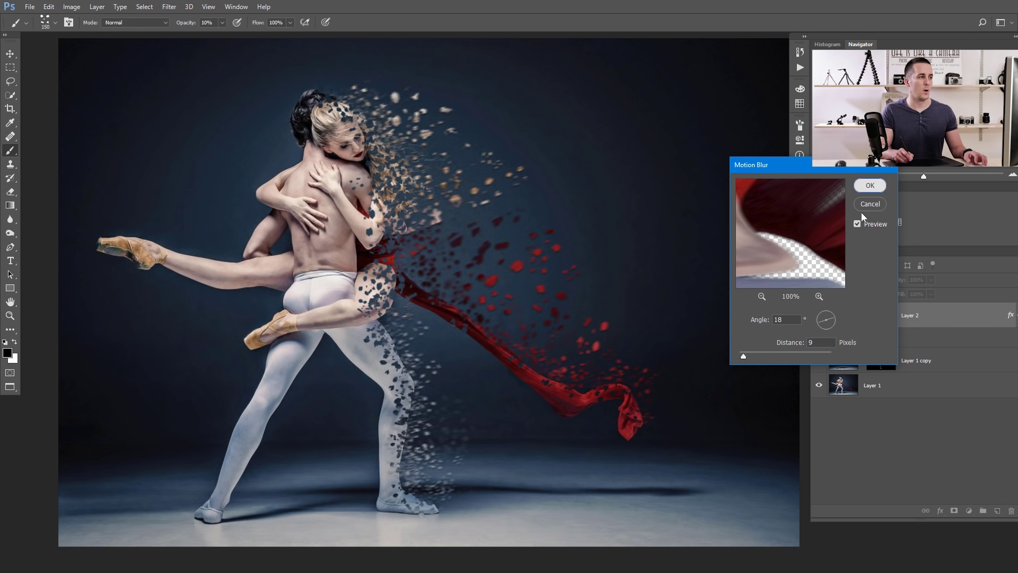
click(842, 363)
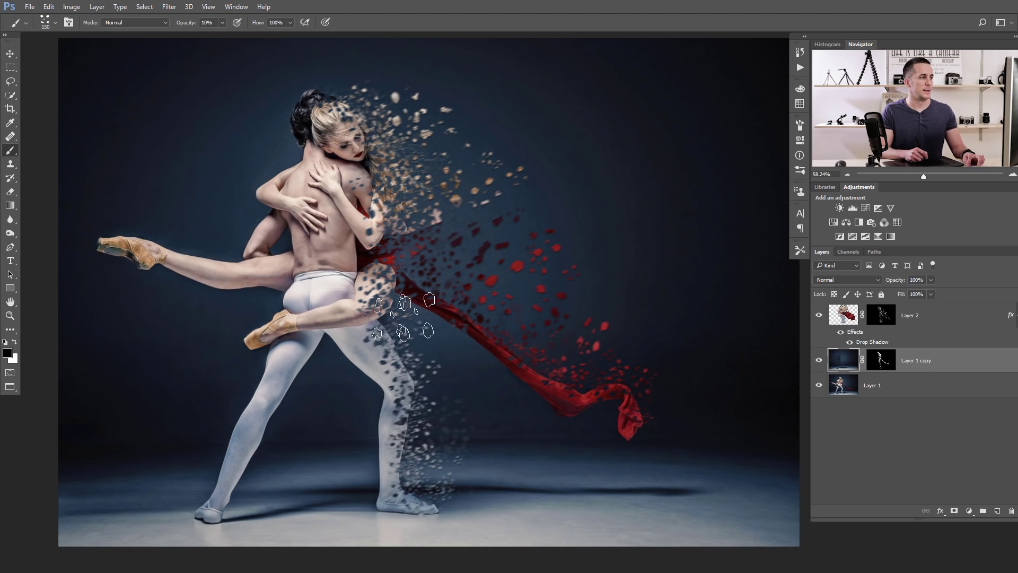
Step: Show Layer 2 and Layer 1 copy again and set up white paint at 100% opacity on Layer 1 copy's mask
scroll(462, 287, down, 2)
scroll(522, 294, up, 1)
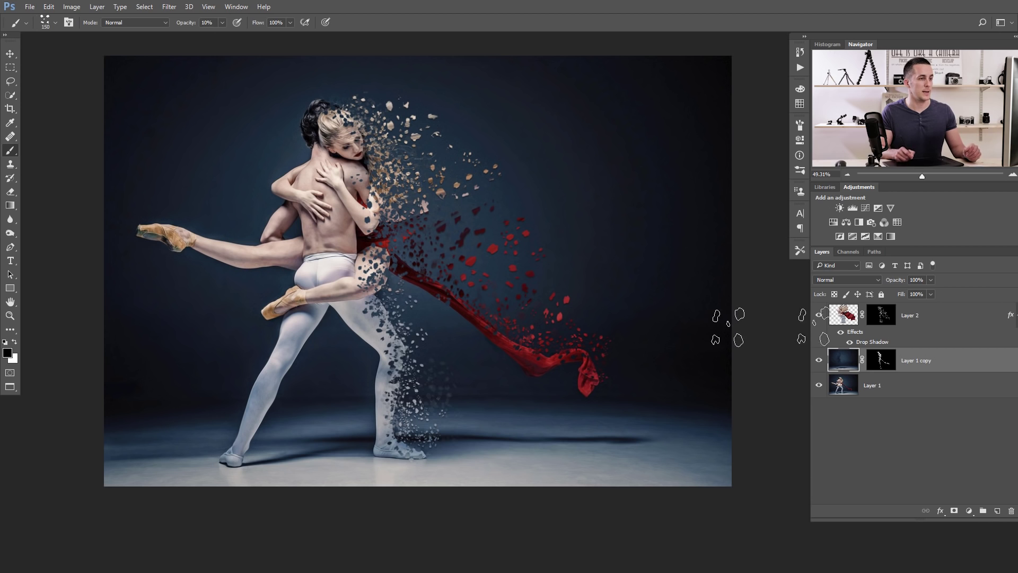
alt+click(820, 386)
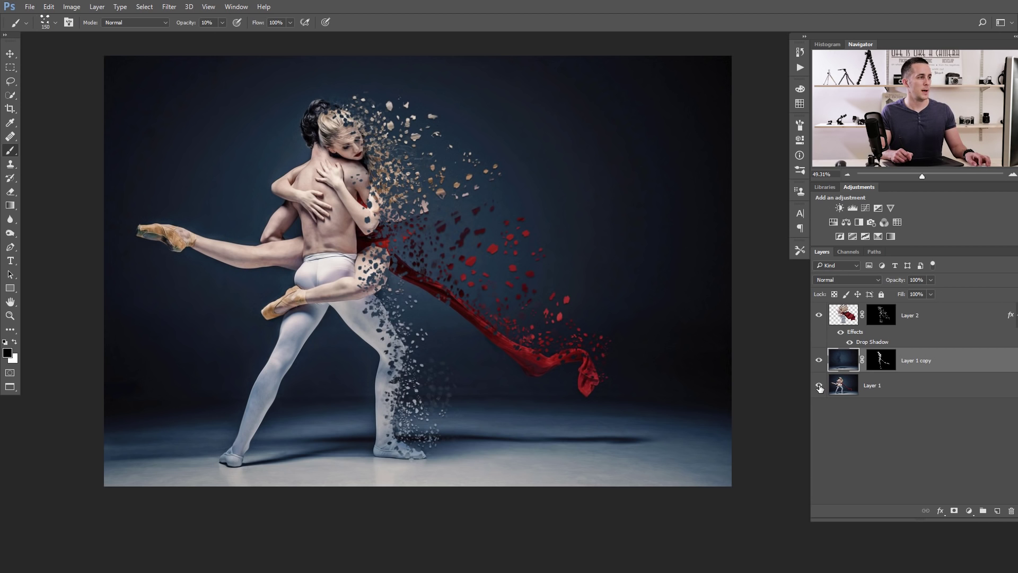
click(883, 360)
key(x)
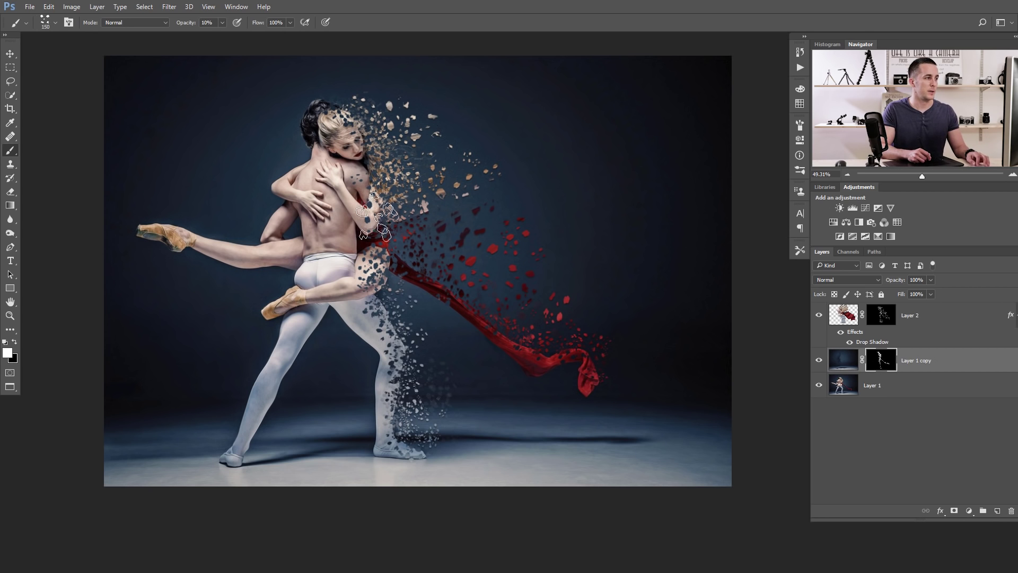
key(0)
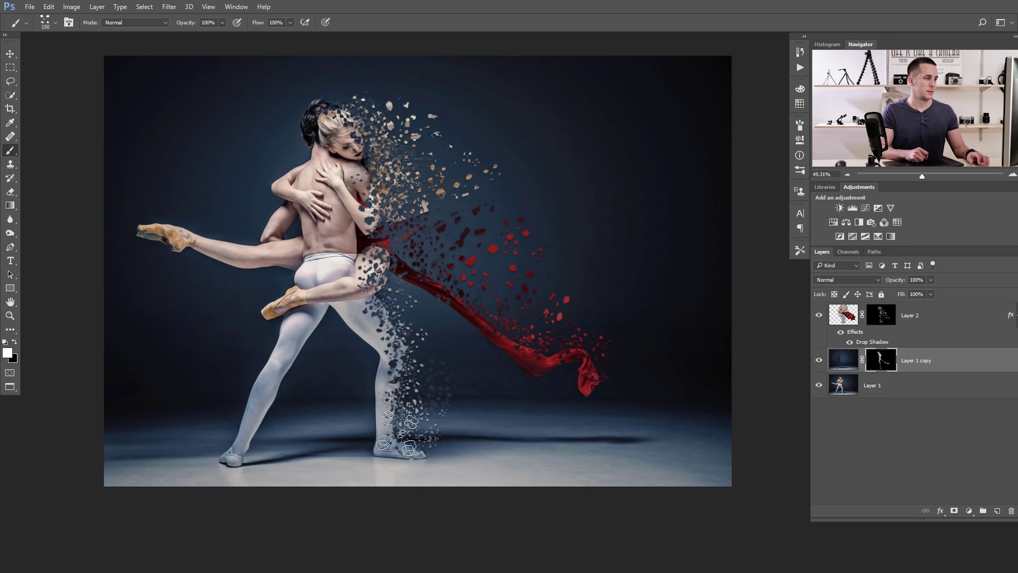
Step: Fill Layer 1 copy's mask with black and paint 100 px fragments down the woman's hair, arm and leg
click(880, 314)
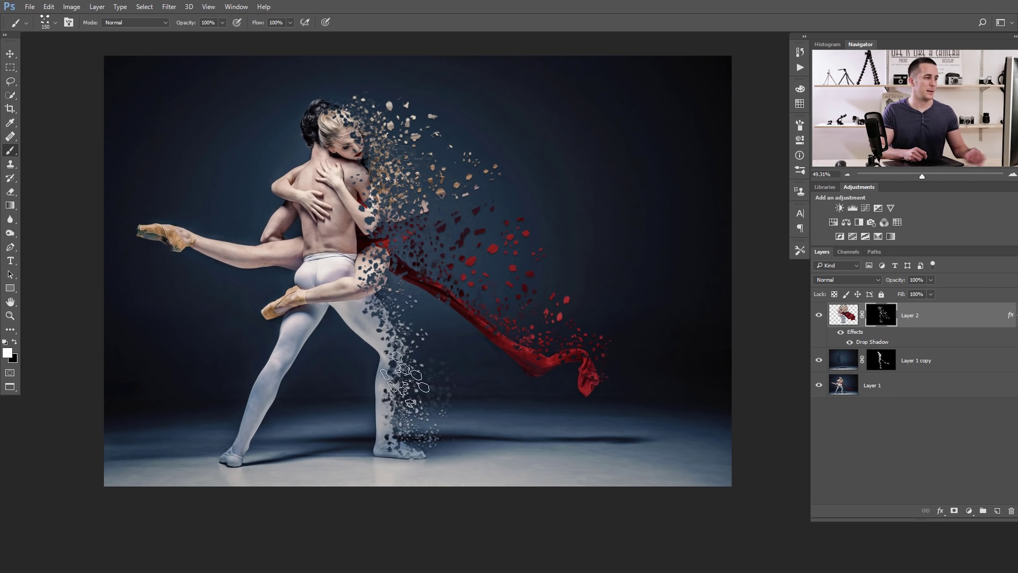
key(bracketleft)
key(bracketleft)
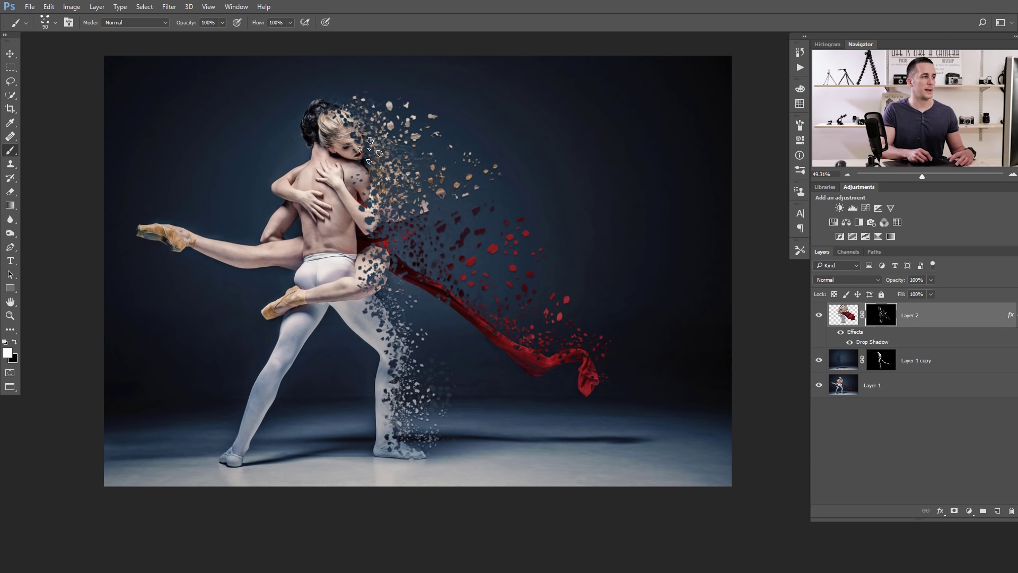
click(892, 361)
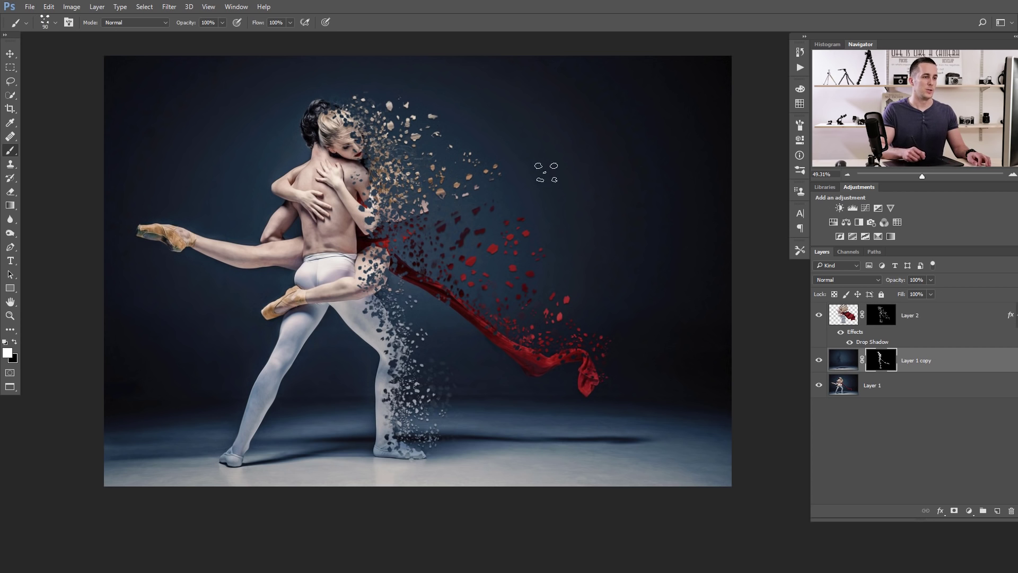
key(ctrl+BackSpace)
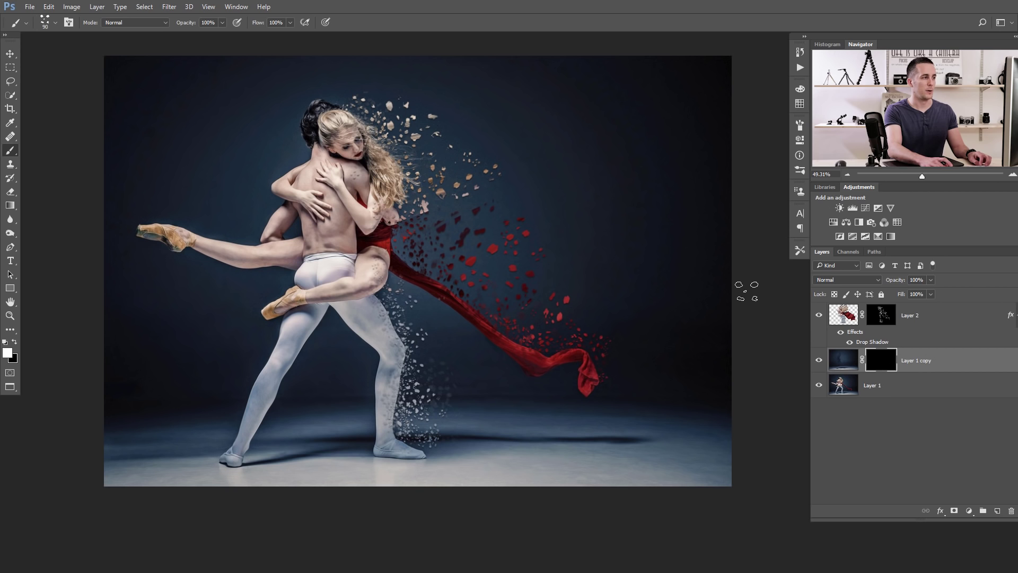
drag(369, 111, 393, 377)
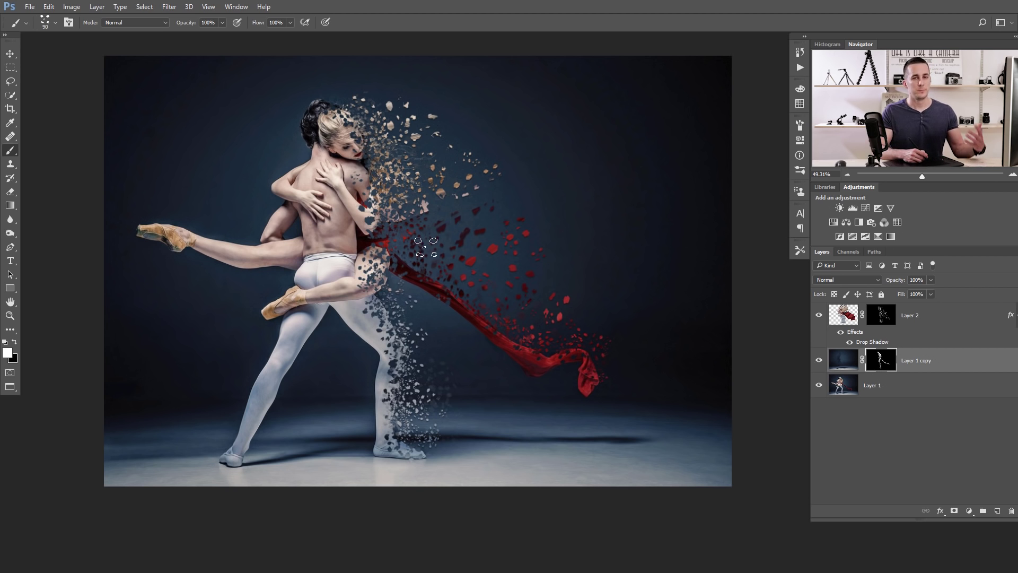